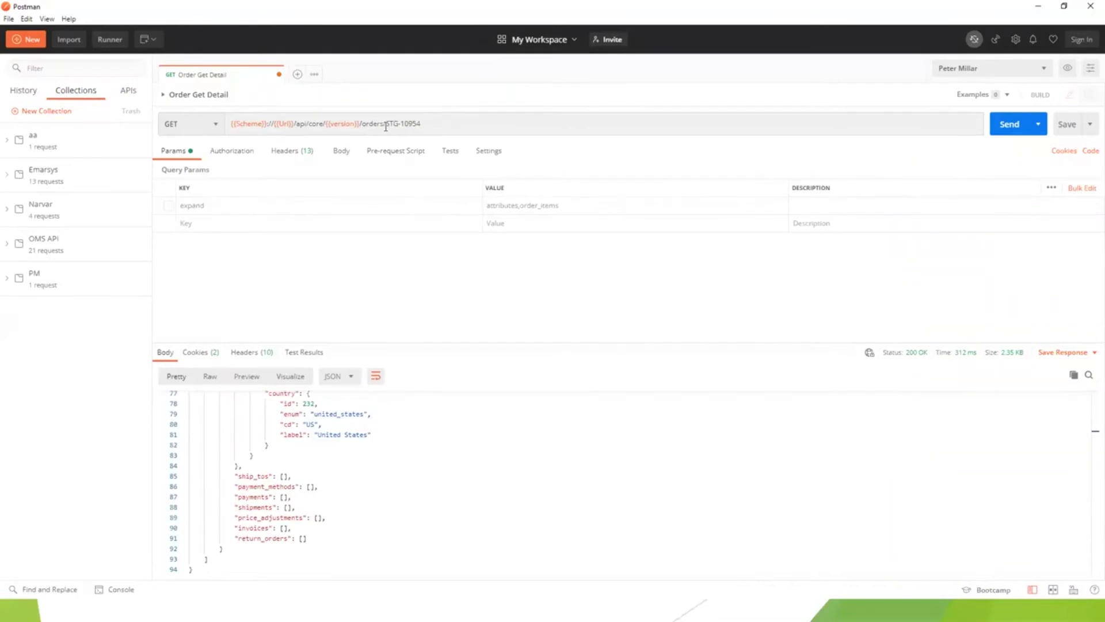
Re-send the order detail request for order STG-10954
{"action": "left_click_drag", "start_coordinate": [384, 124], "coordinate": [230, 122]}
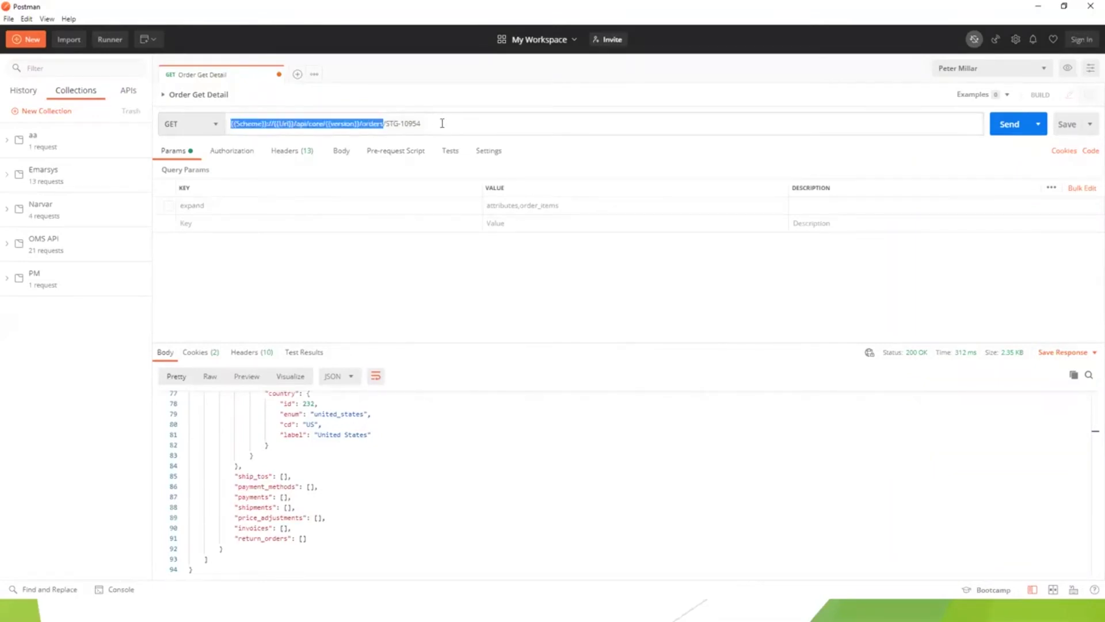
{"action": "left_click_drag", "start_coordinate": [438, 123], "coordinate": [388, 127]}
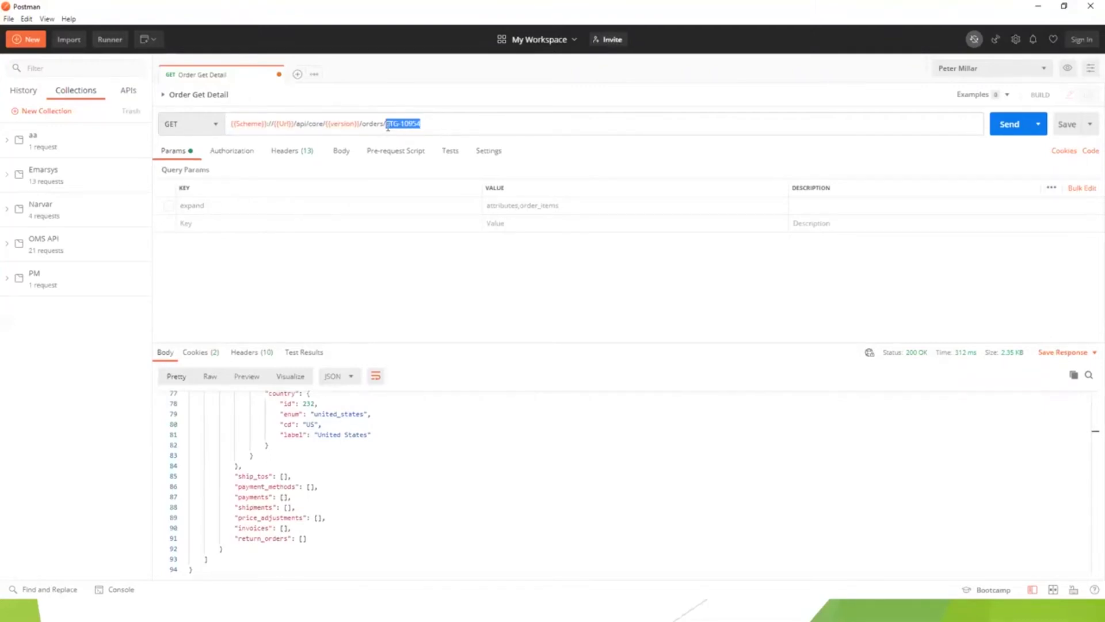
{"action": "left_click", "coordinate": [998, 133]}
{"action": "scroll", "coordinate": [388, 454], "scroll_direction": "up", "scroll_amount": 3}
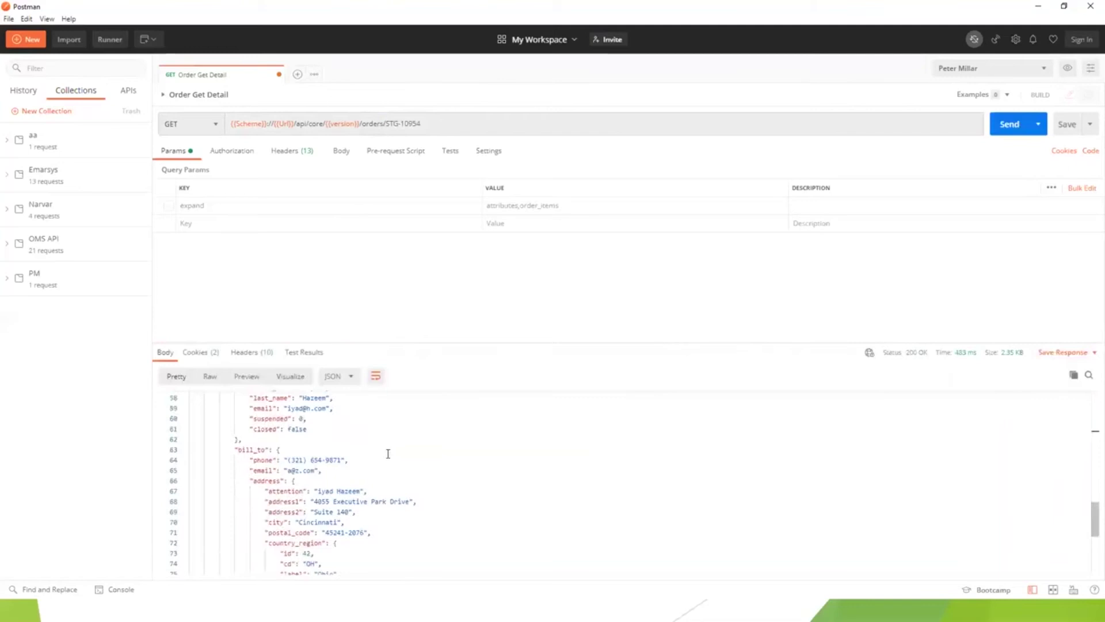
{"action": "scroll", "coordinate": [388, 454], "scroll_direction": "up", "scroll_amount": 5}
Enlarge the response pane and pick out the shipping and total fields in the JSON
{"action": "left_click_drag", "start_coordinate": [624, 343], "coordinate": [605, 220]}
{"action": "scroll", "coordinate": [351, 470], "scroll_direction": "up", "scroll_amount": 4}
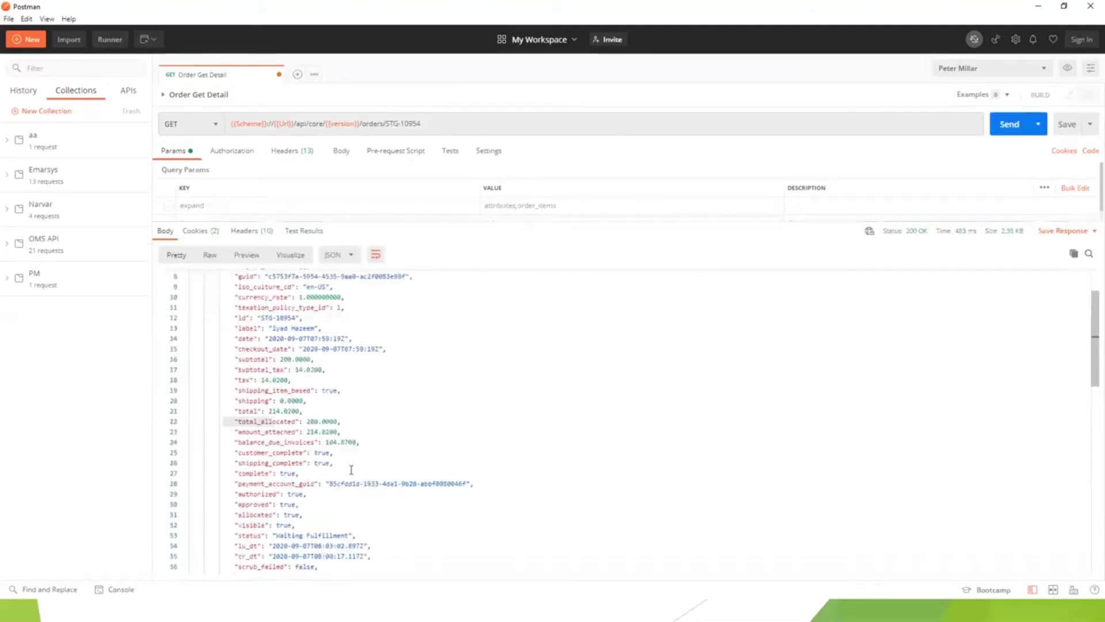
{"action": "scroll", "coordinate": [351, 470], "scroll_direction": "up", "scroll_amount": 3}
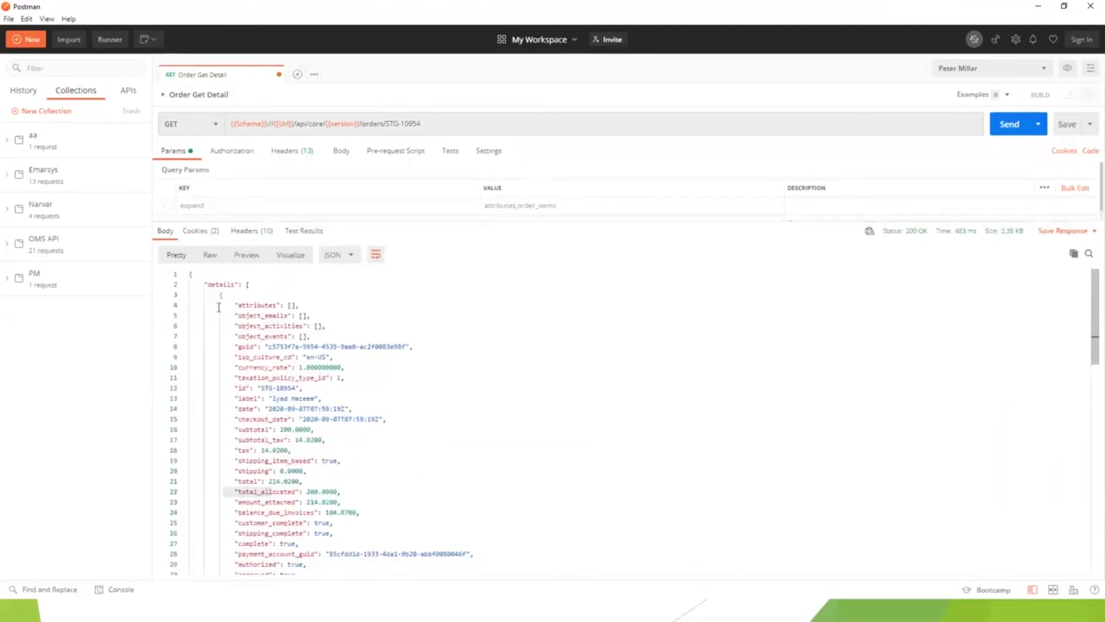
{"action": "scroll", "coordinate": [235, 319], "scroll_direction": "down", "scroll_amount": 2}
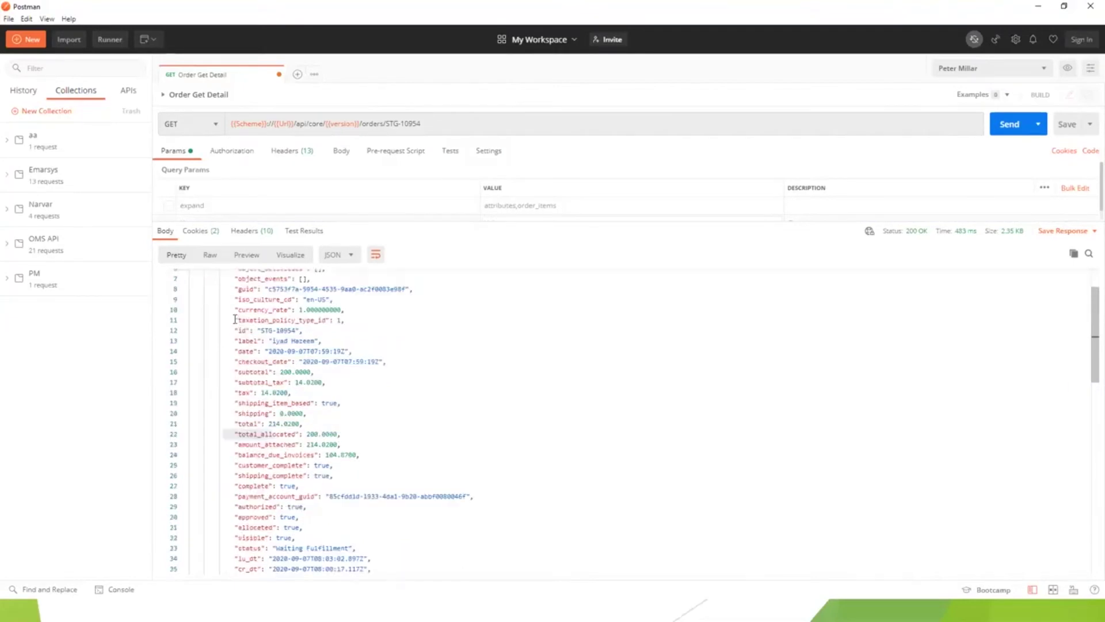
{"action": "scroll", "coordinate": [235, 319], "scroll_direction": "down", "scroll_amount": 1}
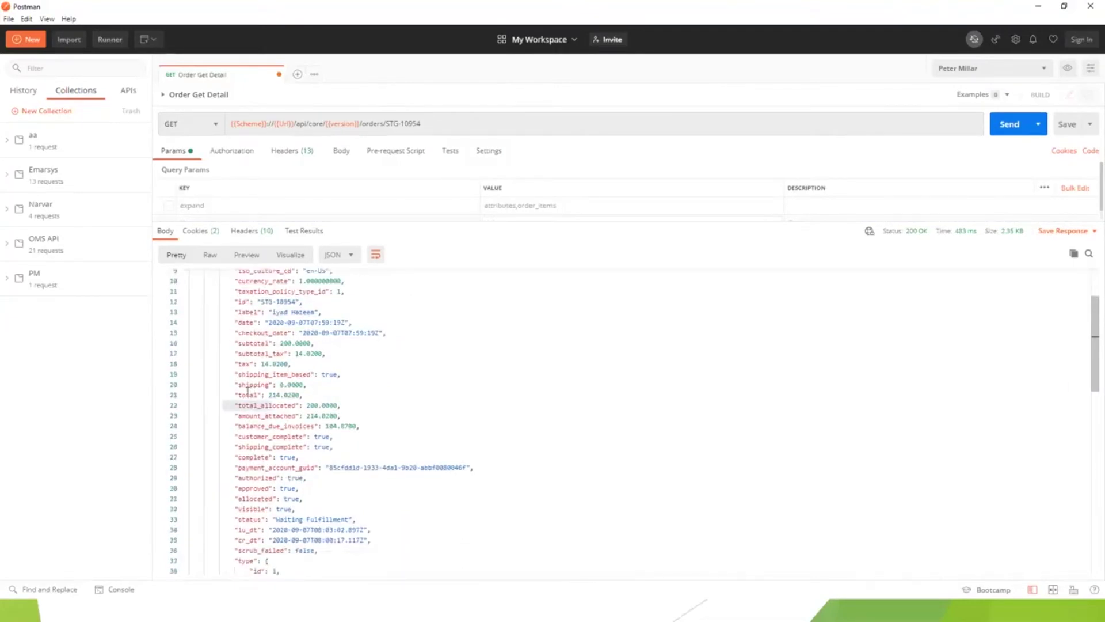
{"action": "double_click", "coordinate": [248, 384]}
{"action": "double_click", "coordinate": [247, 394]}
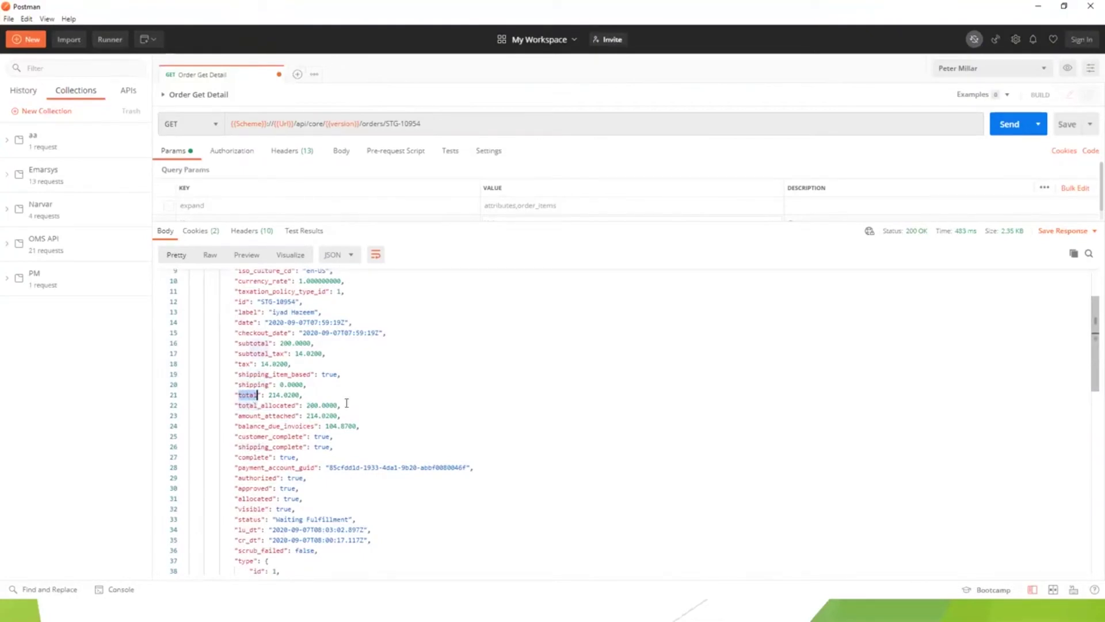
Review the 'Waiting Fulfillment' order status, customer and bill_to address fields
{"action": "scroll", "coordinate": [238, 492], "scroll_direction": "down", "scroll_amount": 2}
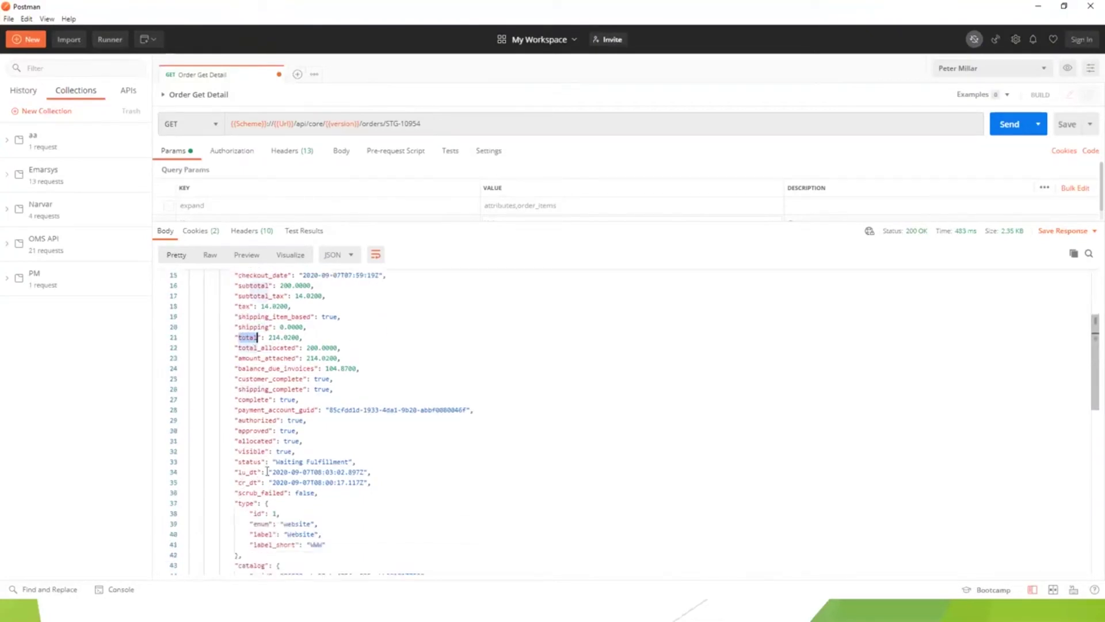
{"action": "double_click", "coordinate": [289, 461]}
{"action": "double_click", "coordinate": [327, 461]}
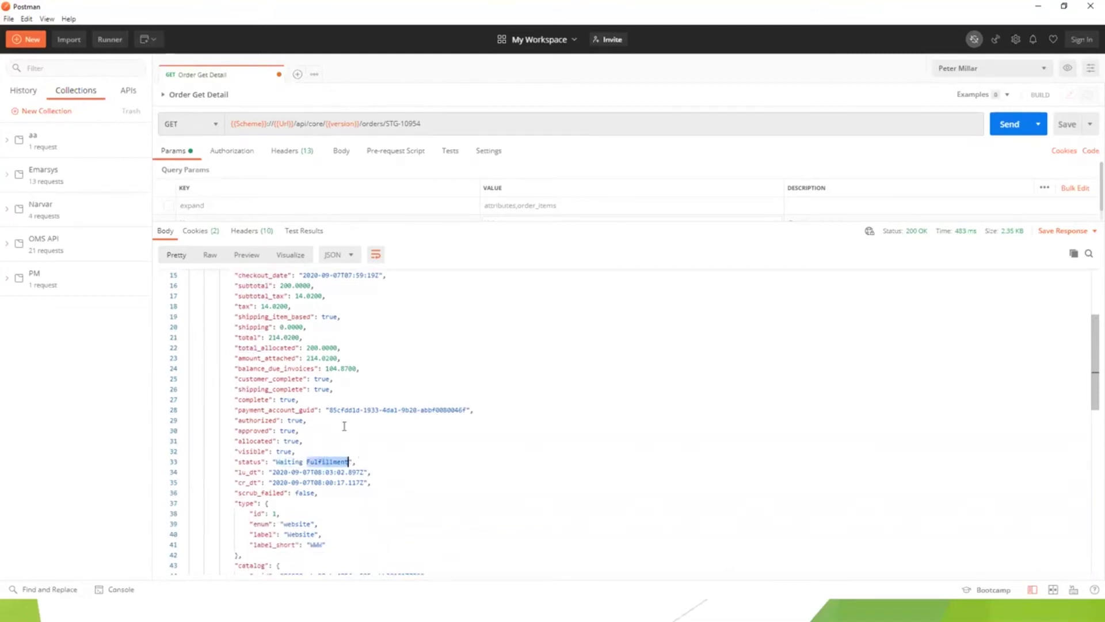
{"action": "scroll", "coordinate": [309, 441], "scroll_direction": "down", "scroll_amount": 7}
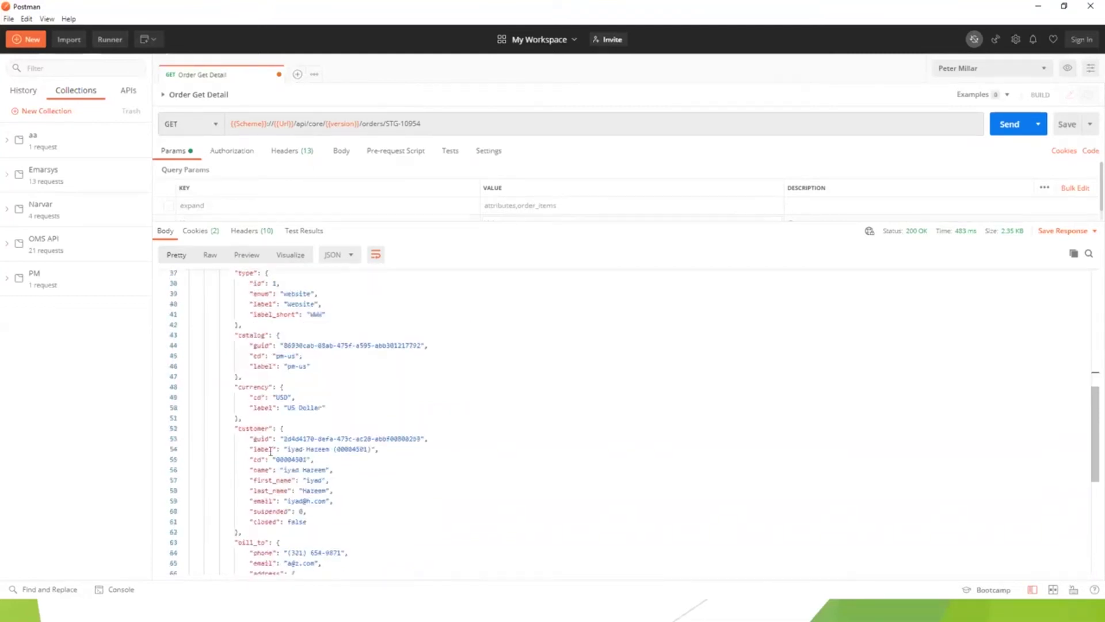
{"action": "left_click_drag", "start_coordinate": [248, 428], "coordinate": [307, 511]}
{"action": "scroll", "coordinate": [269, 419], "scroll_direction": "down", "scroll_amount": 5}
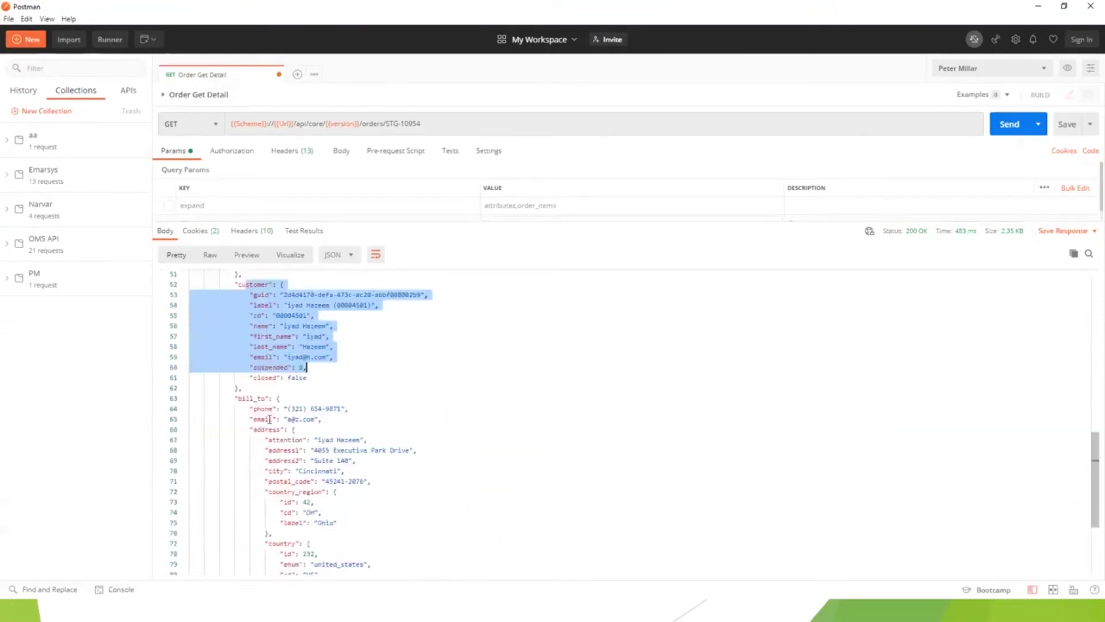
{"action": "left_click_drag", "start_coordinate": [244, 405], "coordinate": [306, 522]}
{"action": "scroll", "coordinate": [415, 377], "scroll_direction": "down", "scroll_amount": 5}
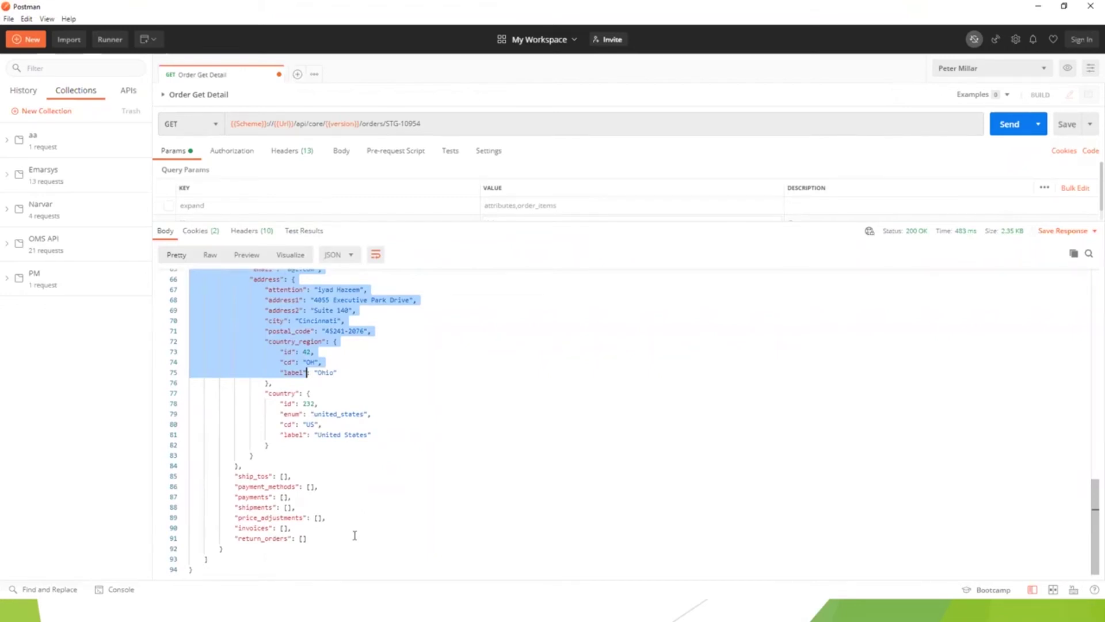
Enlarge the Params area and tick the expand row to add ?expand=attributes,order_items
{"action": "left_click", "coordinate": [586, 223]}
{"action": "left_click_drag", "start_coordinate": [586, 223], "coordinate": [589, 308]}
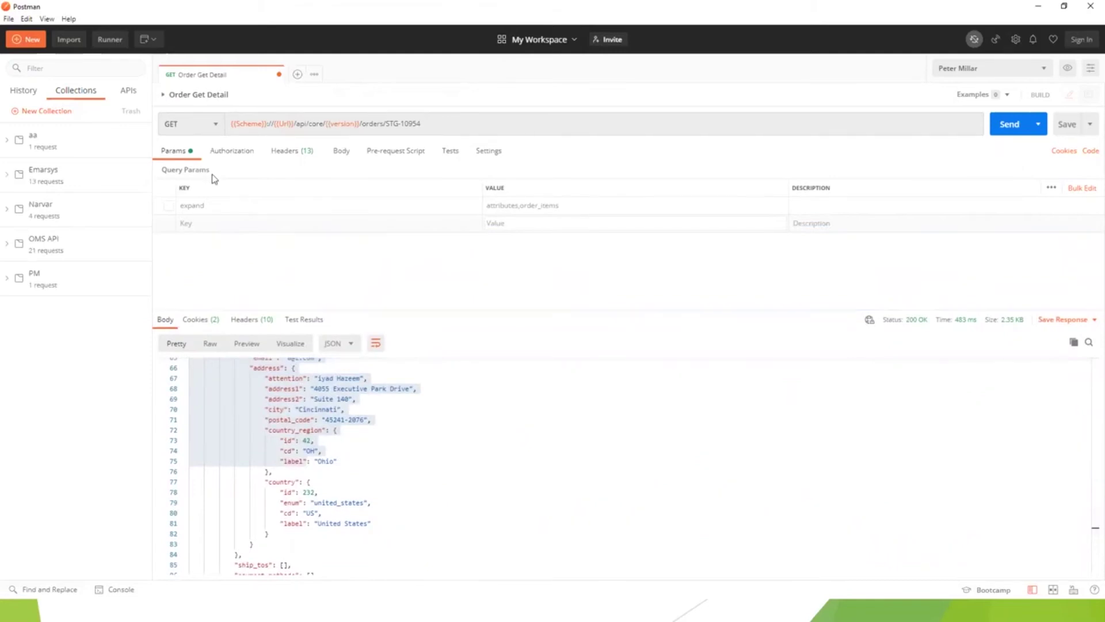
{"action": "left_click", "coordinate": [168, 206]}
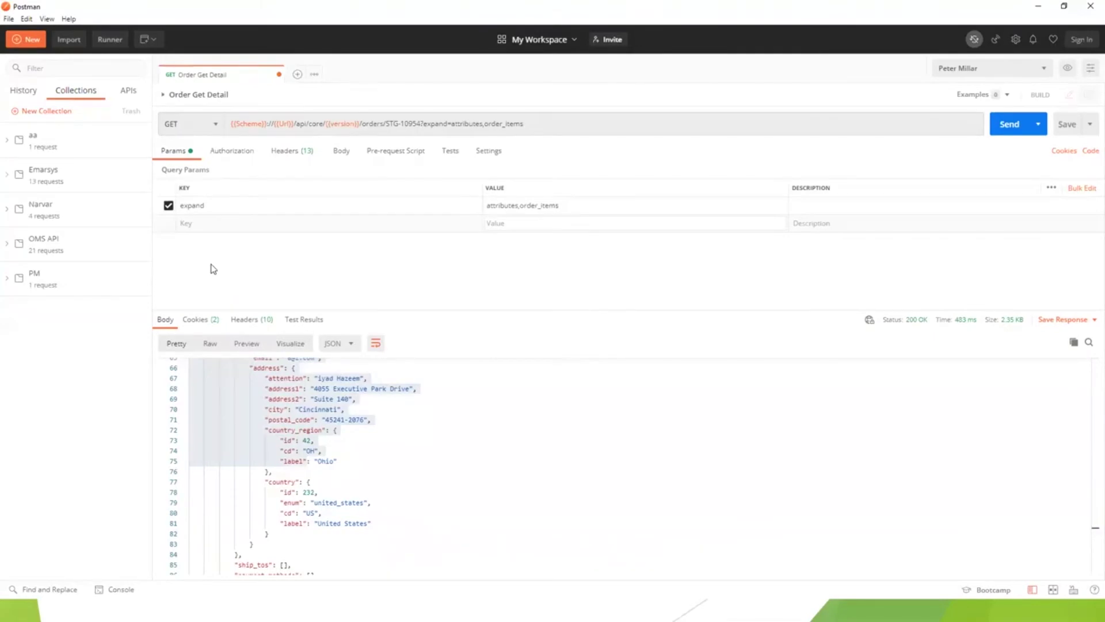
Send the request with expand=attributes,order_items and enlarge the response area
{"action": "left_click", "coordinate": [437, 124]}
{"action": "double_click", "coordinate": [436, 125]}
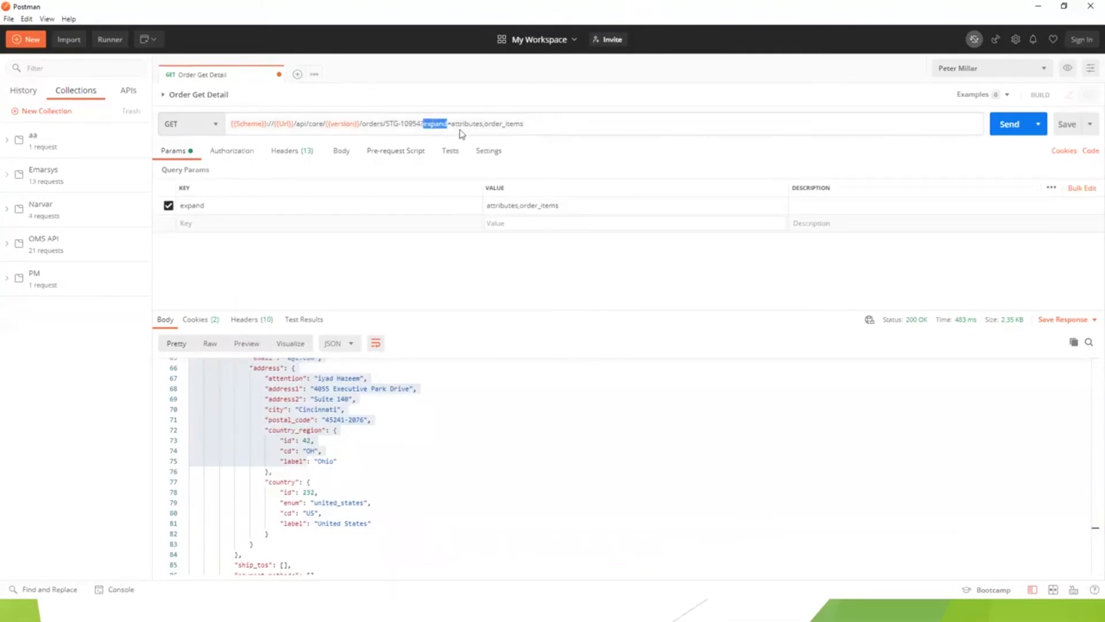
{"action": "double_click", "coordinate": [465, 125]}
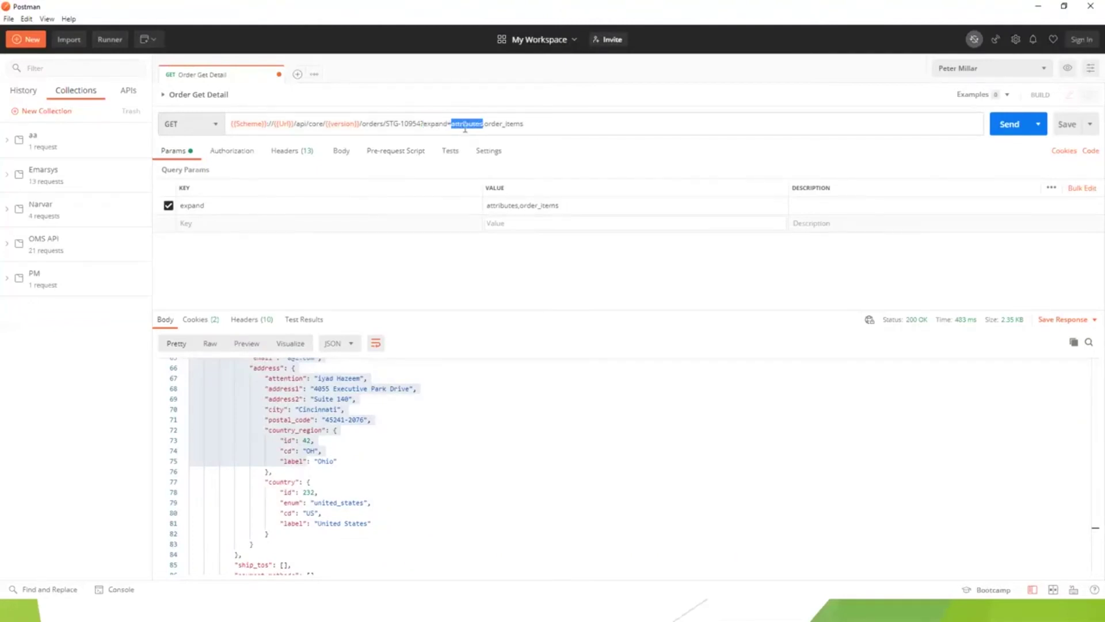
{"action": "double_click", "coordinate": [496, 124]}
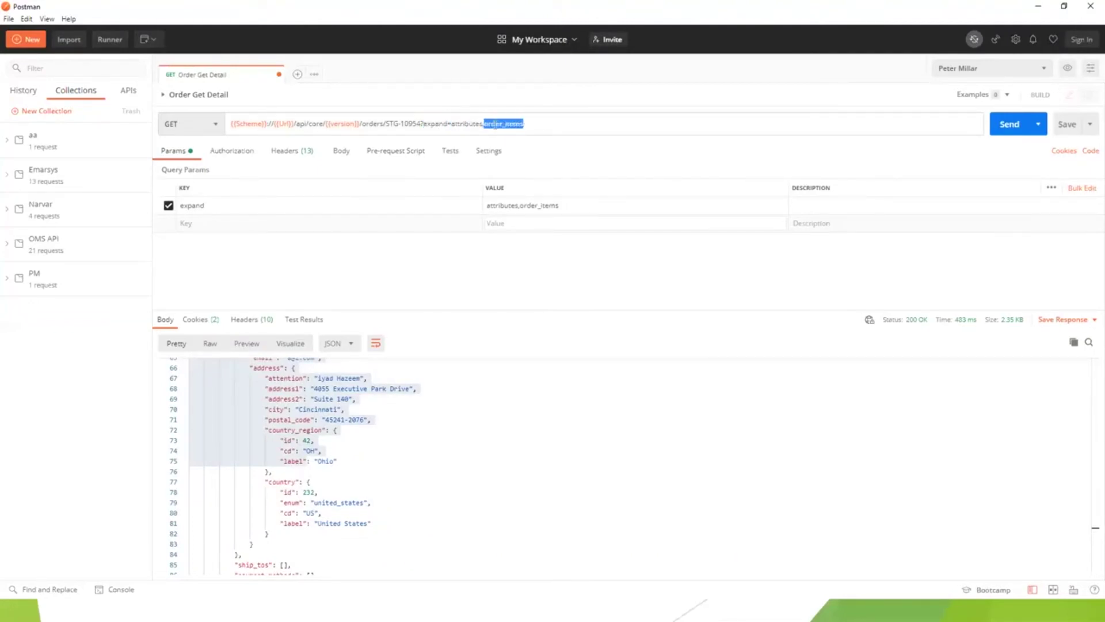
{"action": "left_click", "coordinate": [1009, 128]}
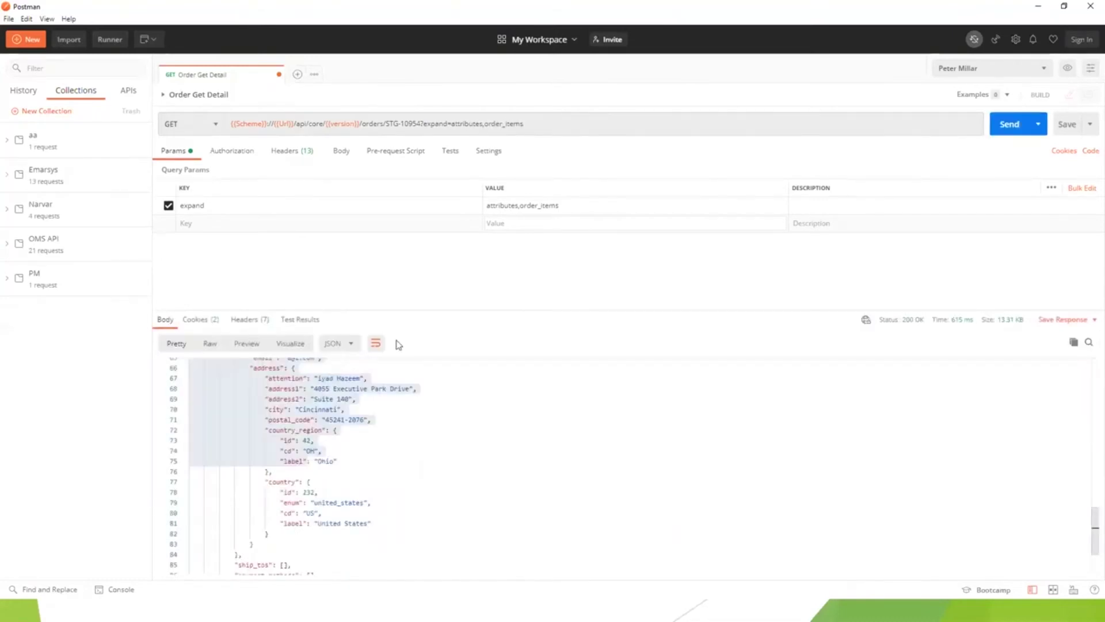
{"action": "left_click_drag", "start_coordinate": [434, 310], "coordinate": [415, 198]}
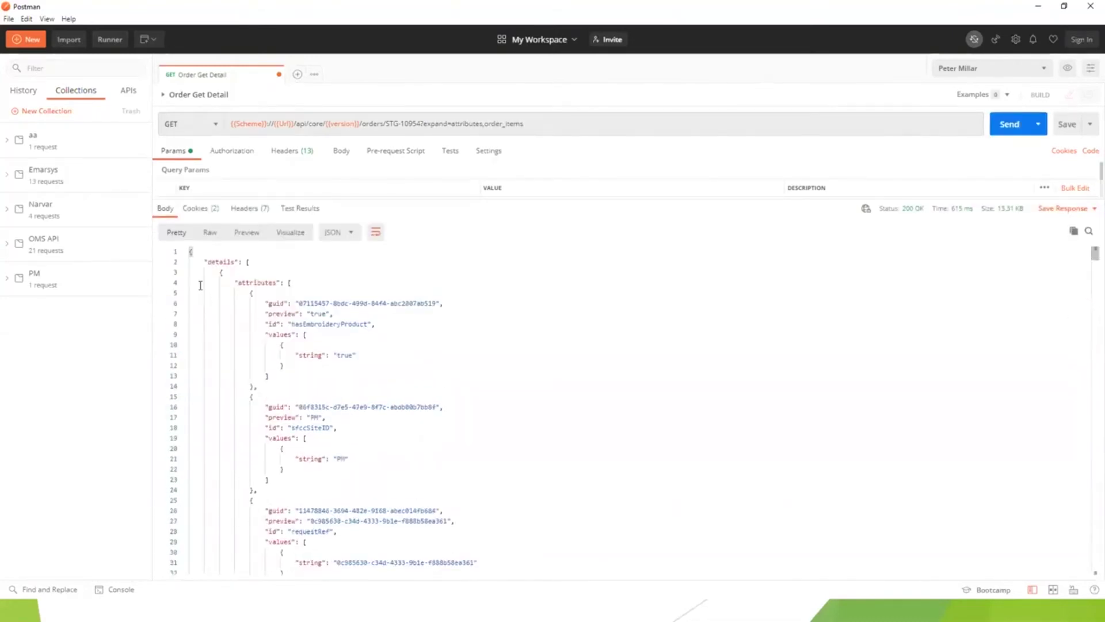
Inspect the hasEmbroideryProduct attribute, then fold the details object and attributes array
{"action": "double_click", "coordinate": [309, 322]}
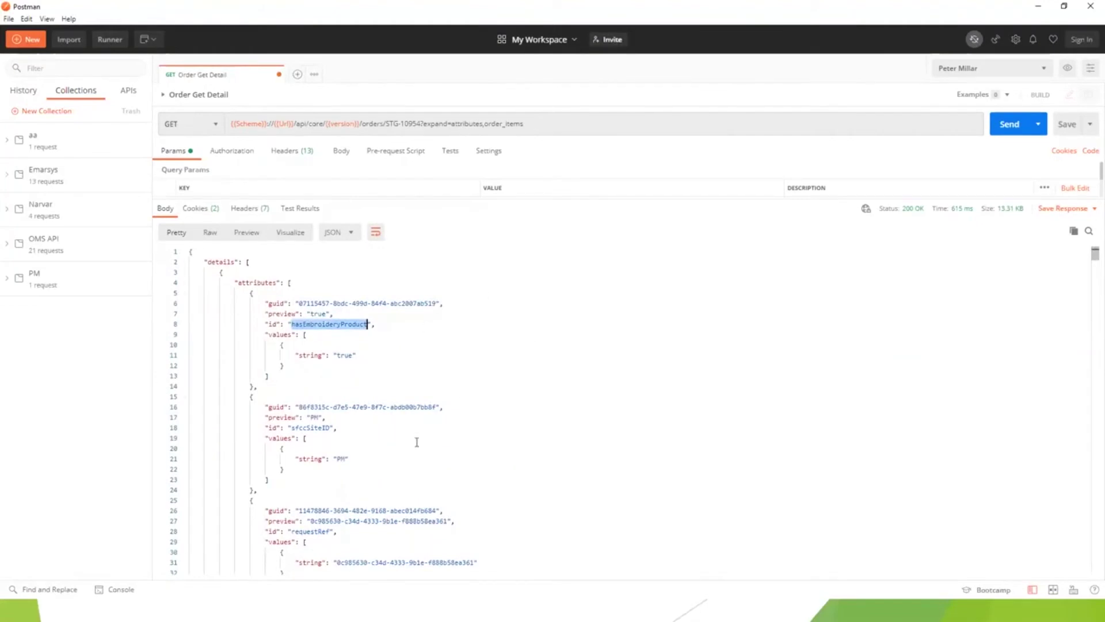
{"action": "scroll", "coordinate": [463, 392], "scroll_direction": "down", "scroll_amount": 1}
{"action": "scroll", "coordinate": [422, 381], "scroll_direction": "up", "scroll_amount": 1}
{"action": "left_click", "coordinate": [186, 273]}
{"action": "left_click", "coordinate": [185, 273]}
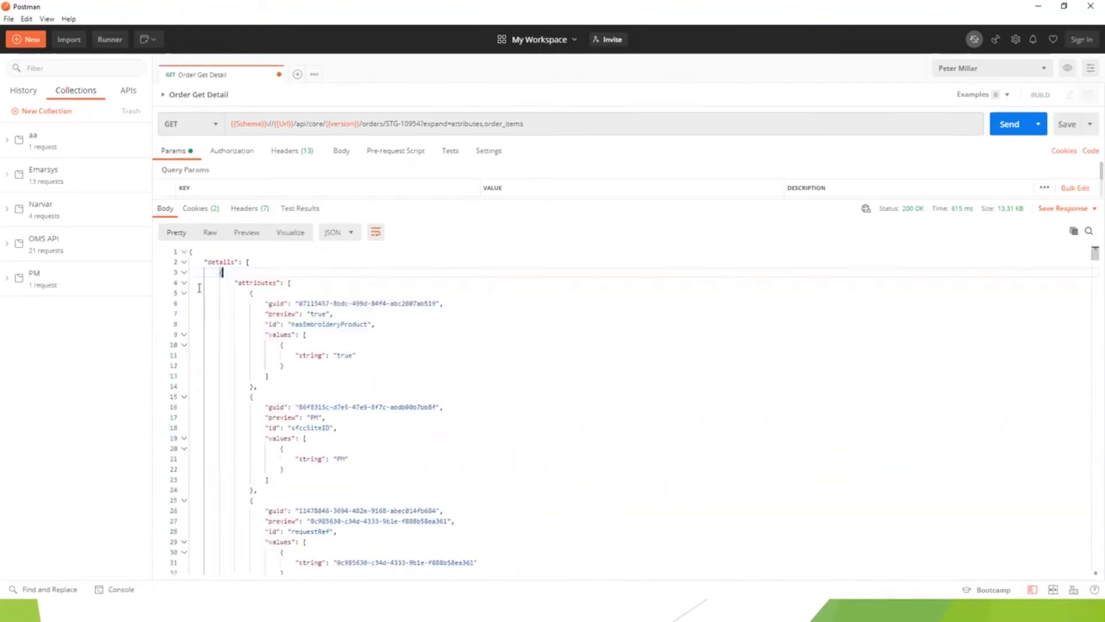
{"action": "left_click", "coordinate": [185, 283]}
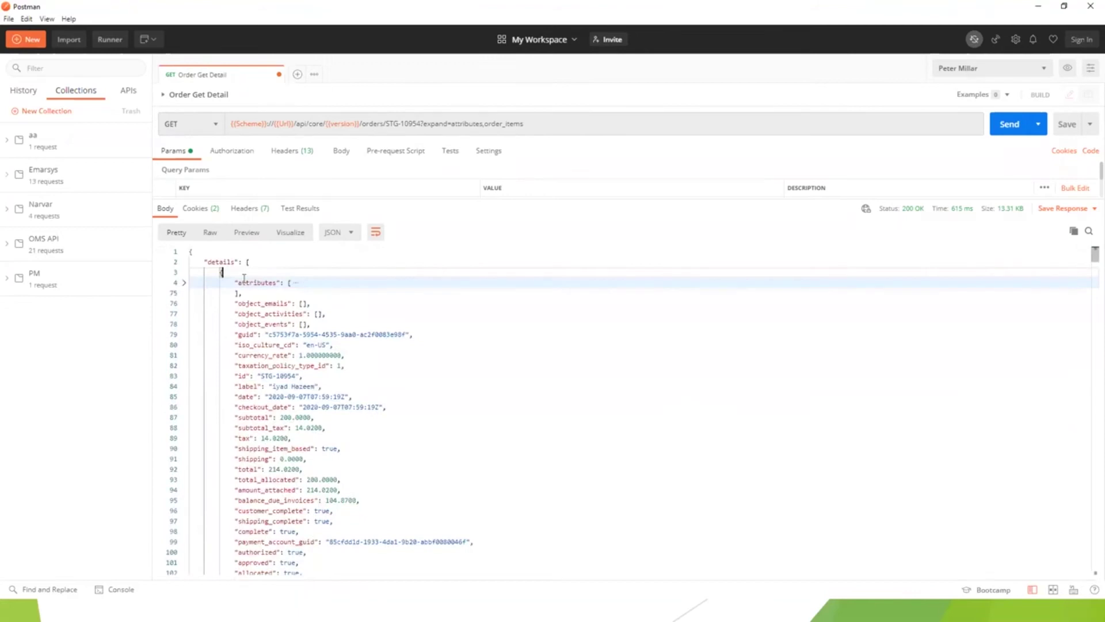
Review the ship-to address, fold the first order_item object, and switch to the API help page
{"action": "scroll", "coordinate": [306, 334], "scroll_direction": "down", "scroll_amount": 3}
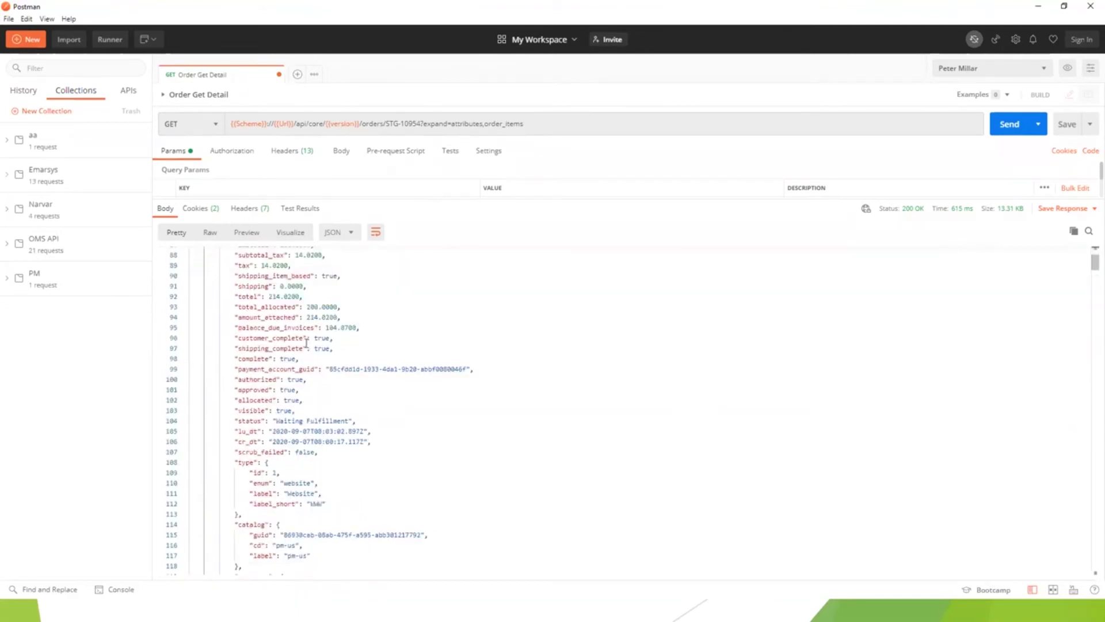
{"action": "scroll", "coordinate": [306, 343], "scroll_direction": "down", "scroll_amount": 10}
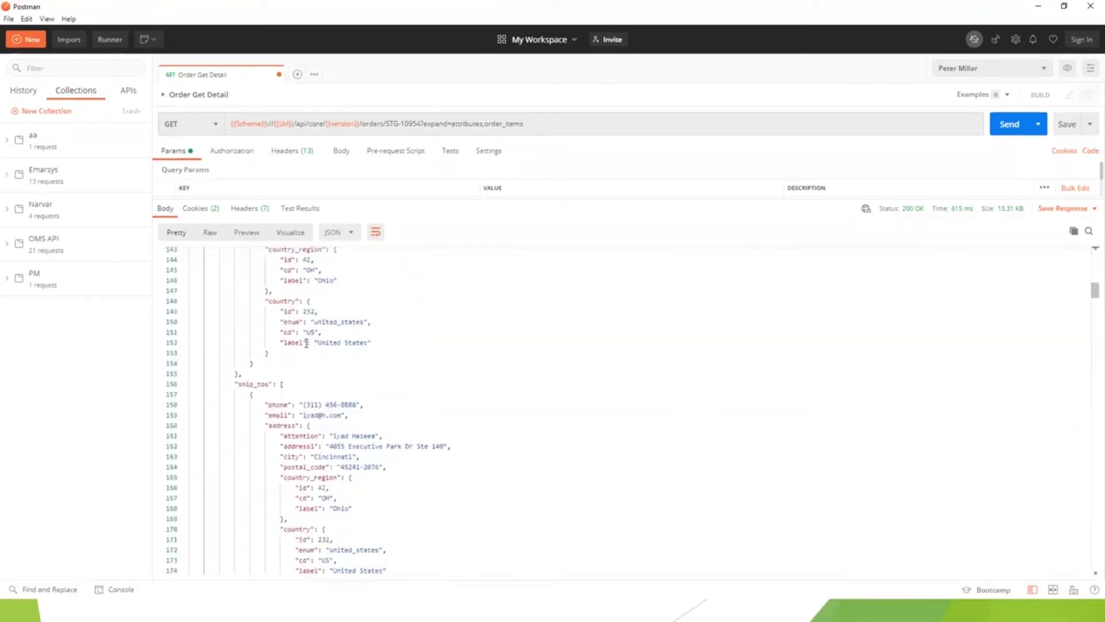
{"action": "scroll", "coordinate": [306, 343], "scroll_direction": "down", "scroll_amount": 2}
{"action": "left_click_drag", "start_coordinate": [251, 318], "coordinate": [352, 455]}
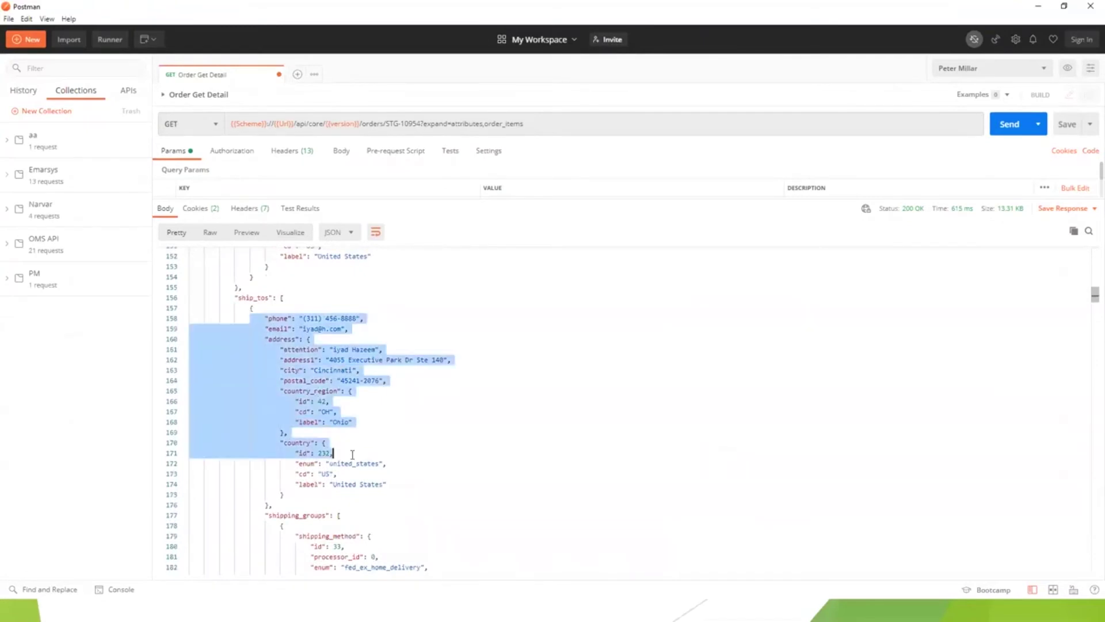
{"action": "scroll", "coordinate": [346, 451], "scroll_direction": "down", "scroll_amount": 3}
{"action": "scroll", "coordinate": [340, 358], "scroll_direction": "down", "scroll_amount": 1}
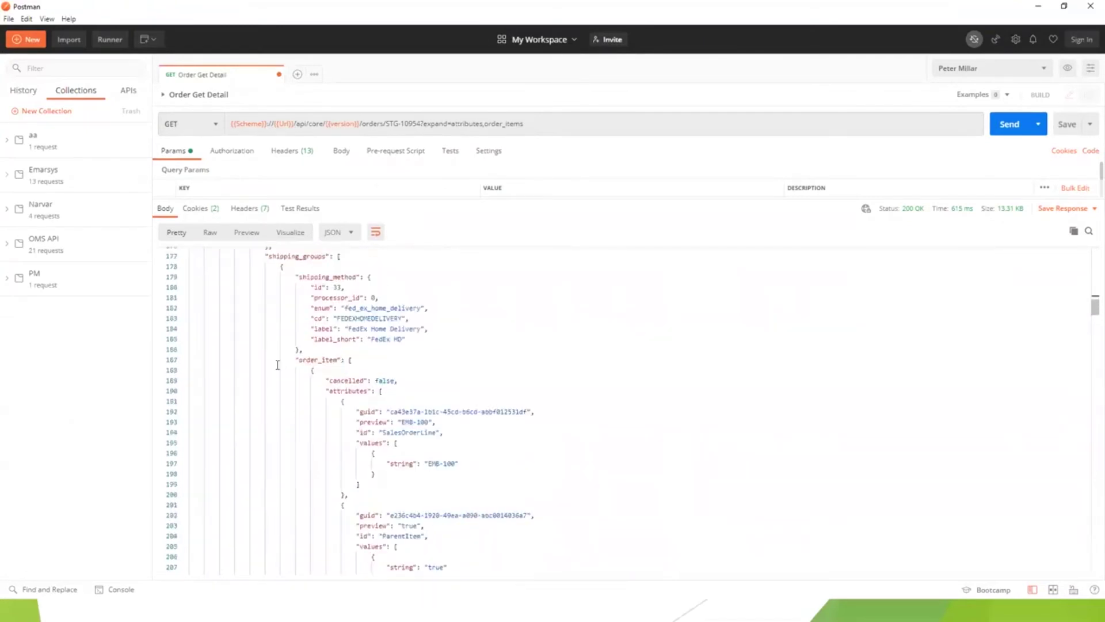
{"action": "left_click", "coordinate": [183, 361]}
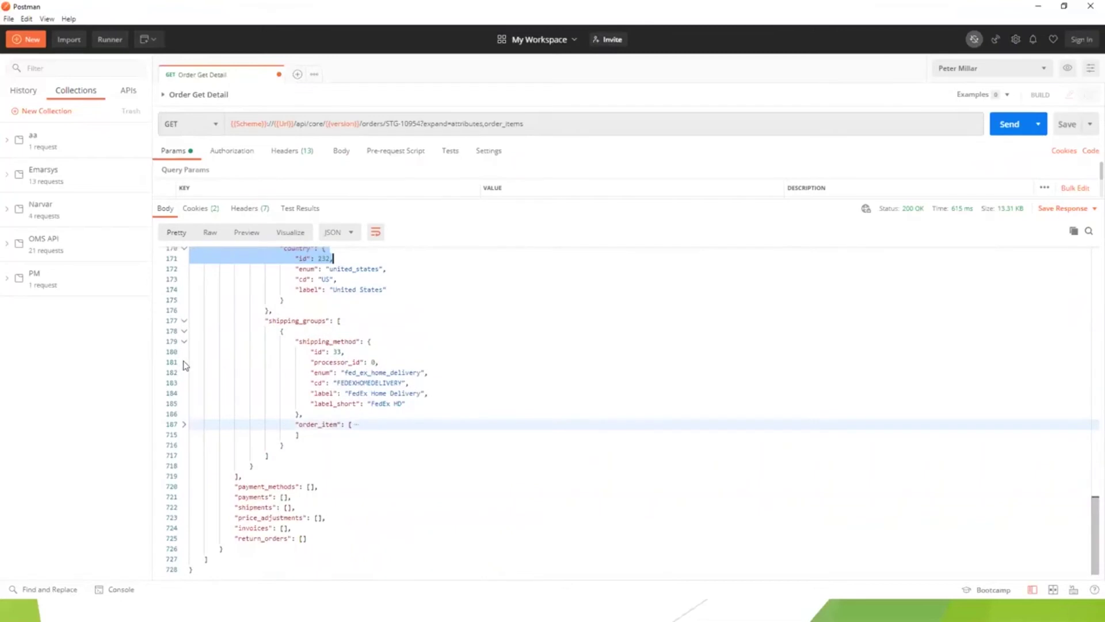
{"action": "left_click", "coordinate": [184, 425]}
{"action": "scroll", "coordinate": [198, 397], "scroll_direction": "down", "scroll_amount": 1}
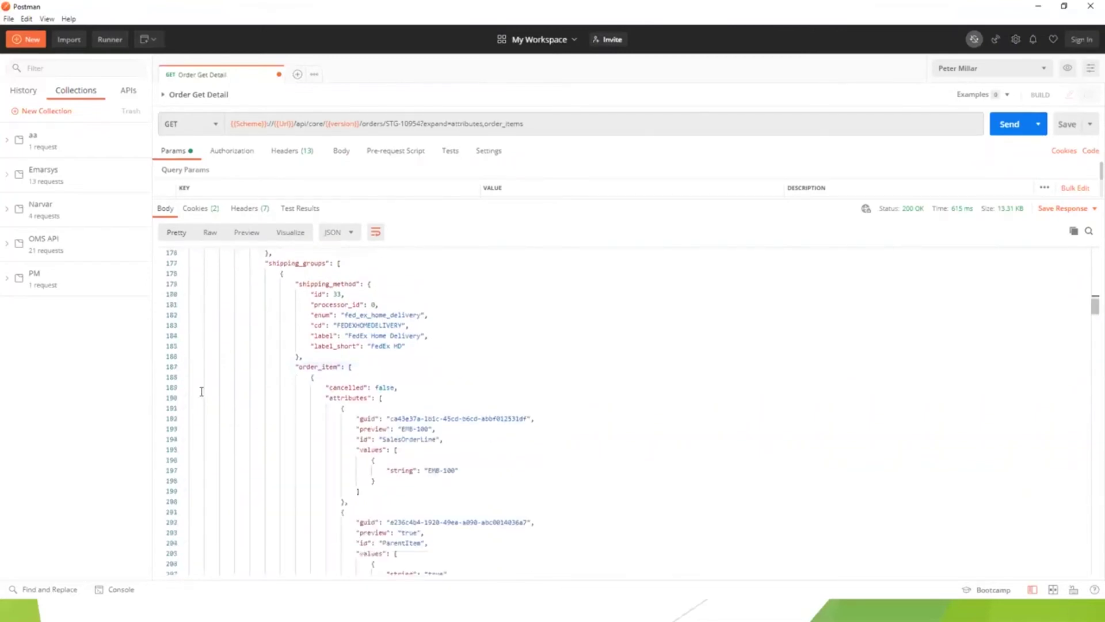
{"action": "left_click", "coordinate": [185, 377]}
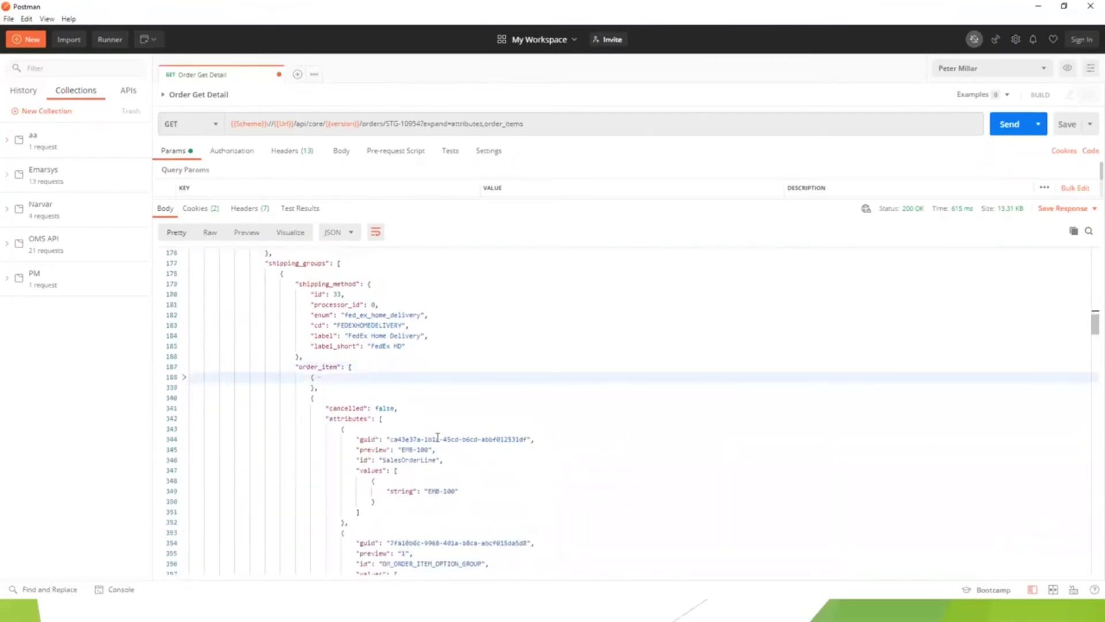
{"action": "scroll", "coordinate": [345, 432], "scroll_direction": "down", "scroll_amount": 5}
{"action": "scroll", "coordinate": [348, 502], "scroll_direction": "up", "scroll_amount": 1}
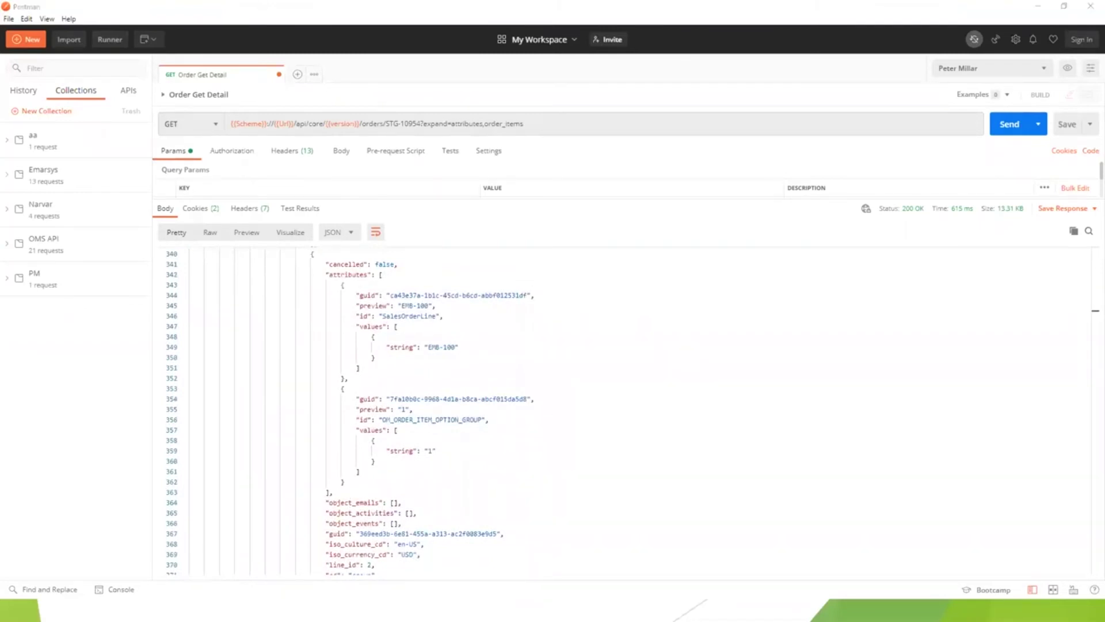
{"action": "key", "text": "alt+Tab"}
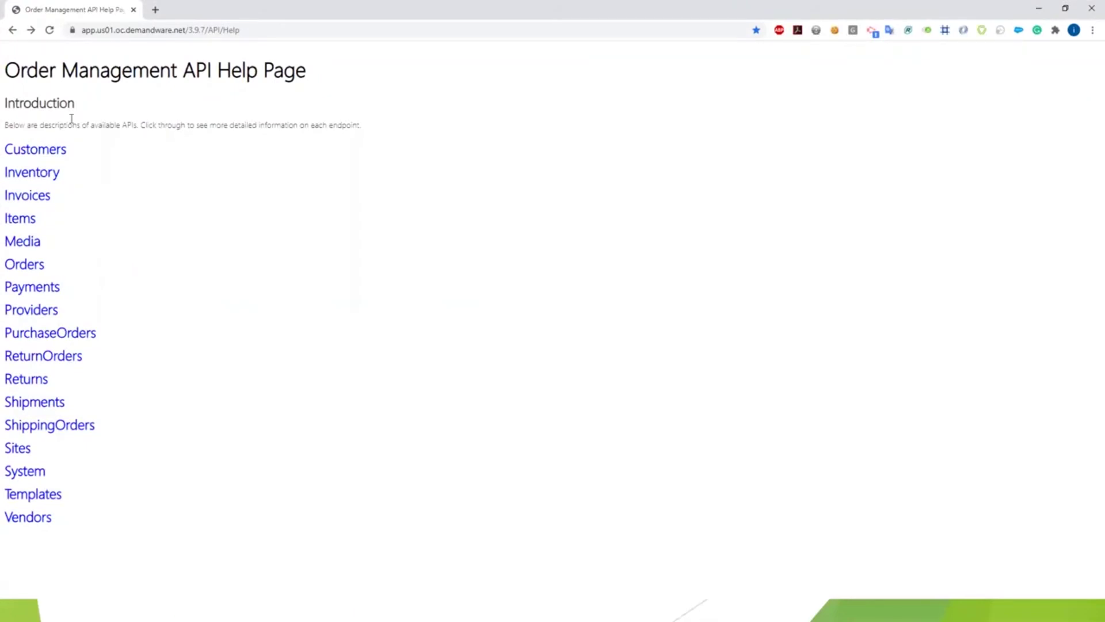
Open the Orders API endpoint list and read the create-order description
{"action": "left_click", "coordinate": [23, 268]}
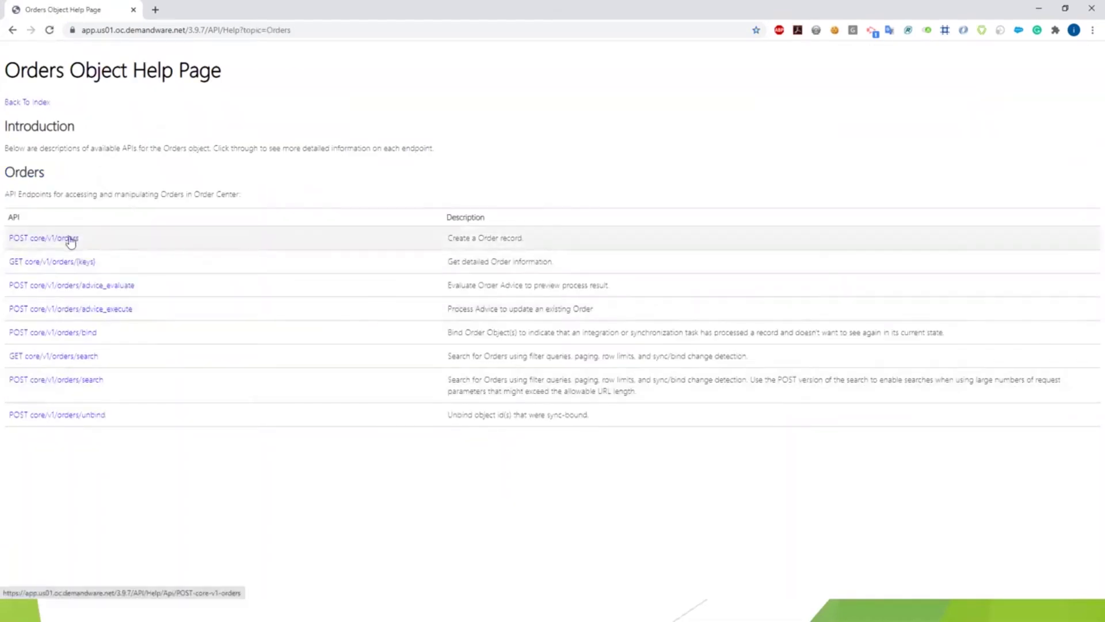
{"action": "triple_click", "coordinate": [489, 238]}
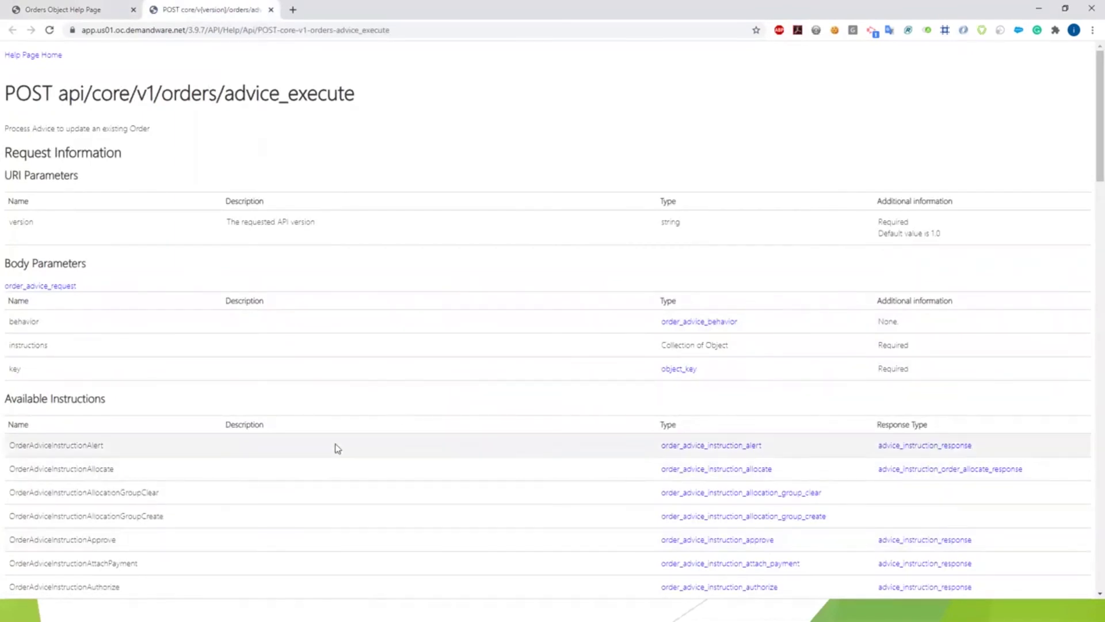
{"action": "scroll", "coordinate": [152, 314], "scroll_direction": "down", "scroll_amount": 3}
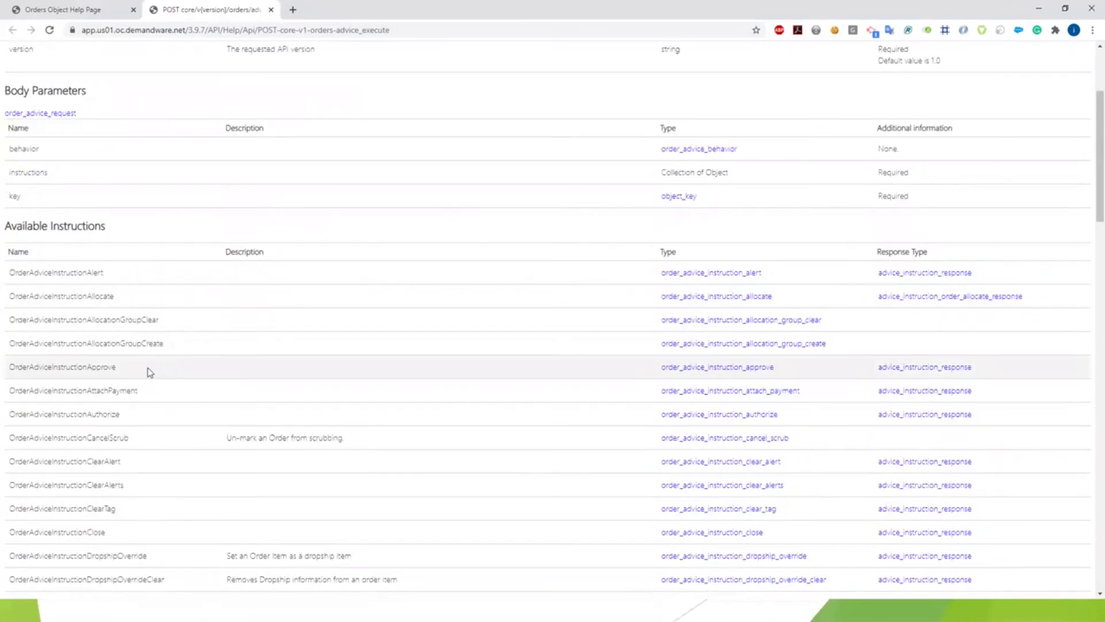
{"action": "scroll", "coordinate": [148, 403], "scroll_direction": "down", "scroll_amount": 2}
{"action": "scroll", "coordinate": [155, 424], "scroll_direction": "up", "scroll_amount": 5}
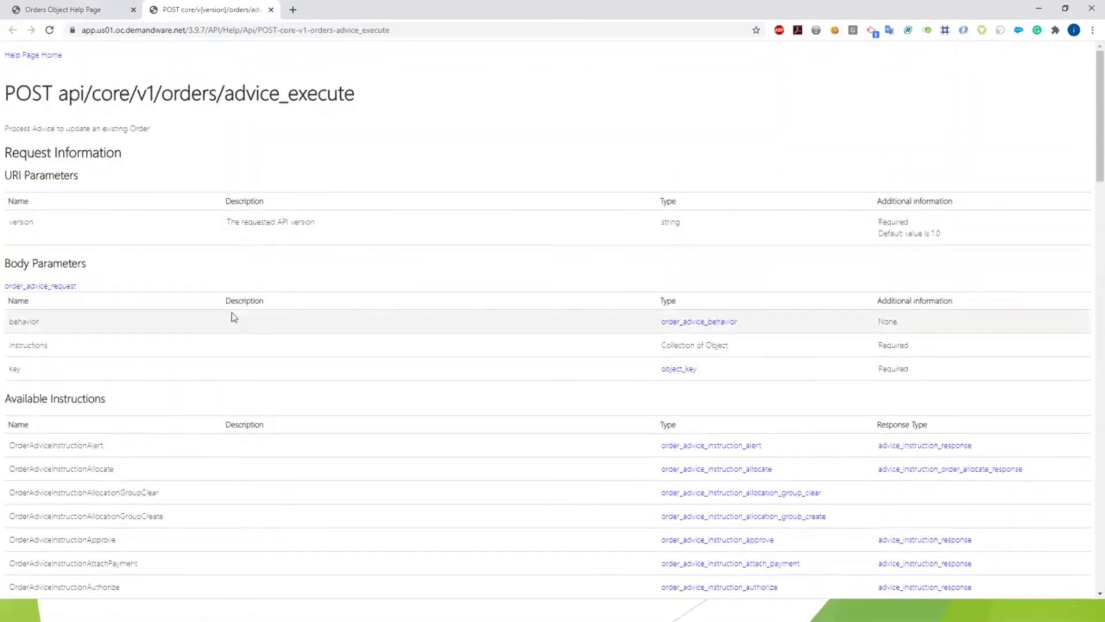
Close the advice_execute endpoint tab and switch to the Salesforce documentation window
{"action": "middle_click", "coordinate": [200, 10]}
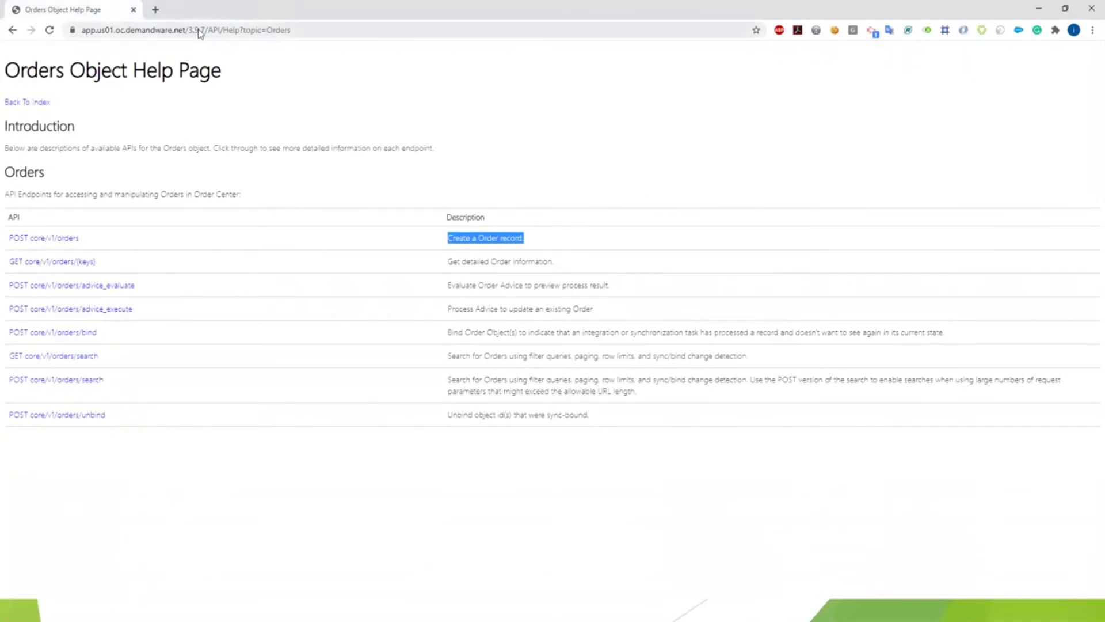
{"action": "left_click", "coordinate": [200, 30]}
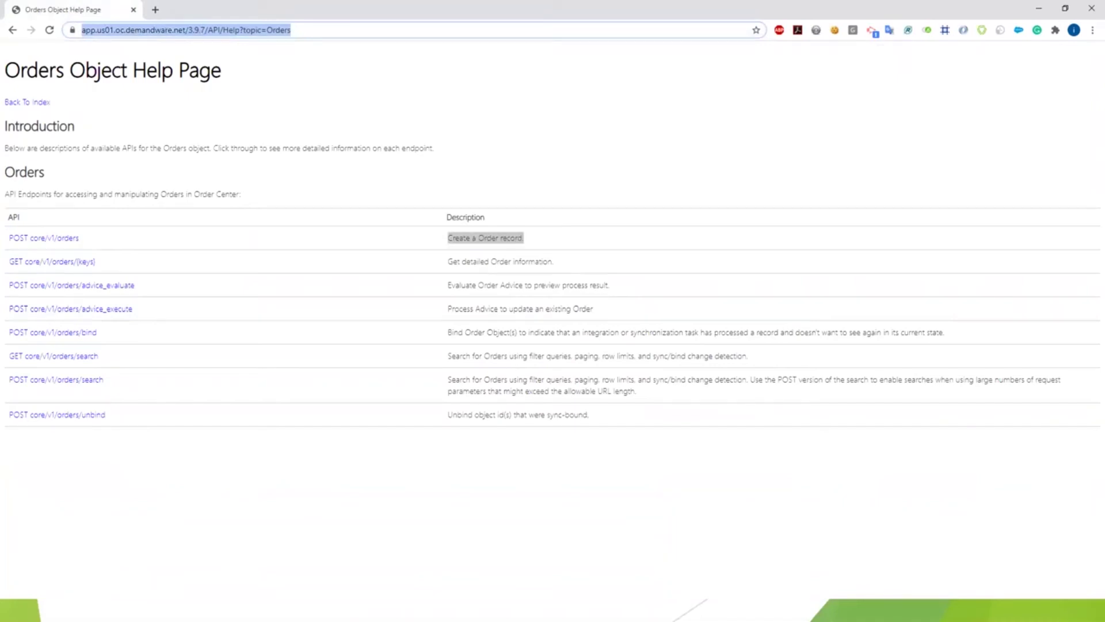
{"action": "key", "text": "alt+Tab"}
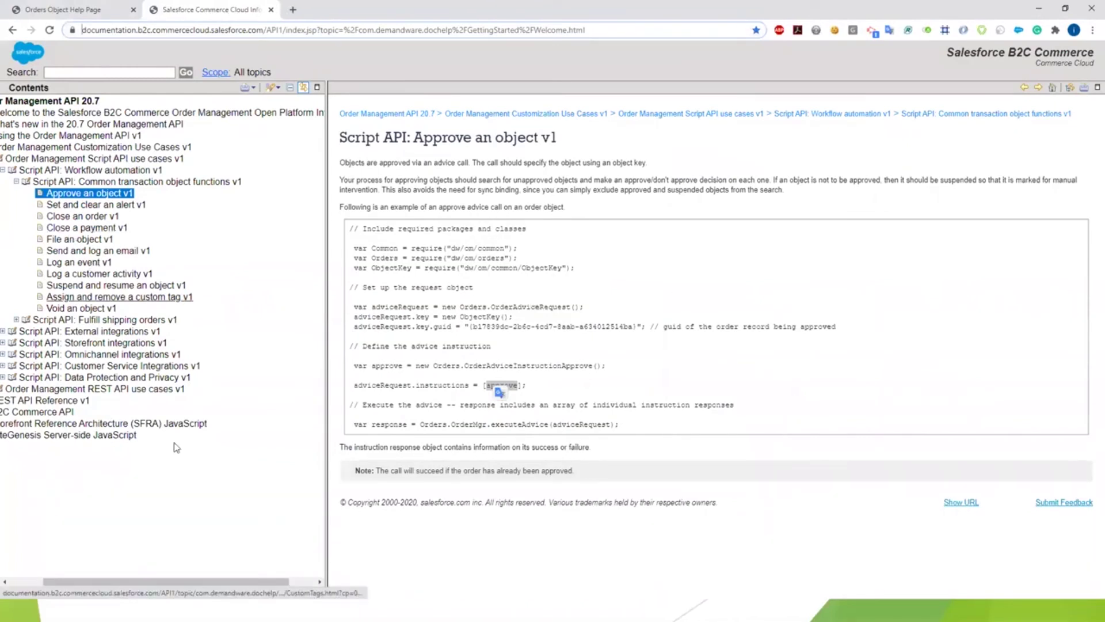
{"action": "left_click_drag", "start_coordinate": [185, 582], "coordinate": [148, 582]}
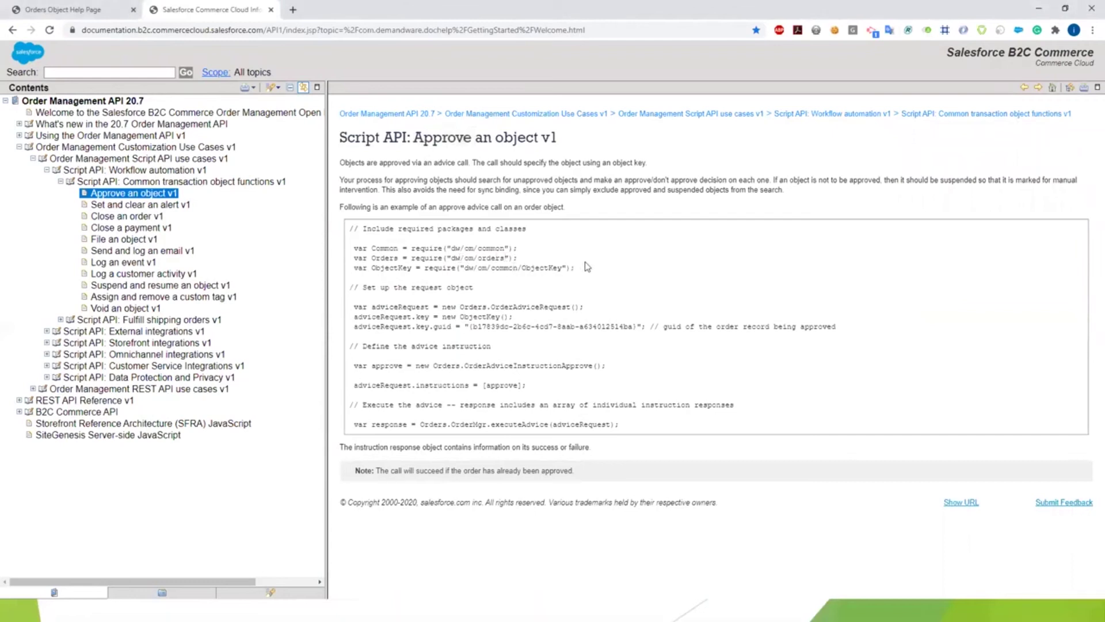
{"action": "left_click_drag", "start_coordinate": [576, 269], "coordinate": [357, 234]}
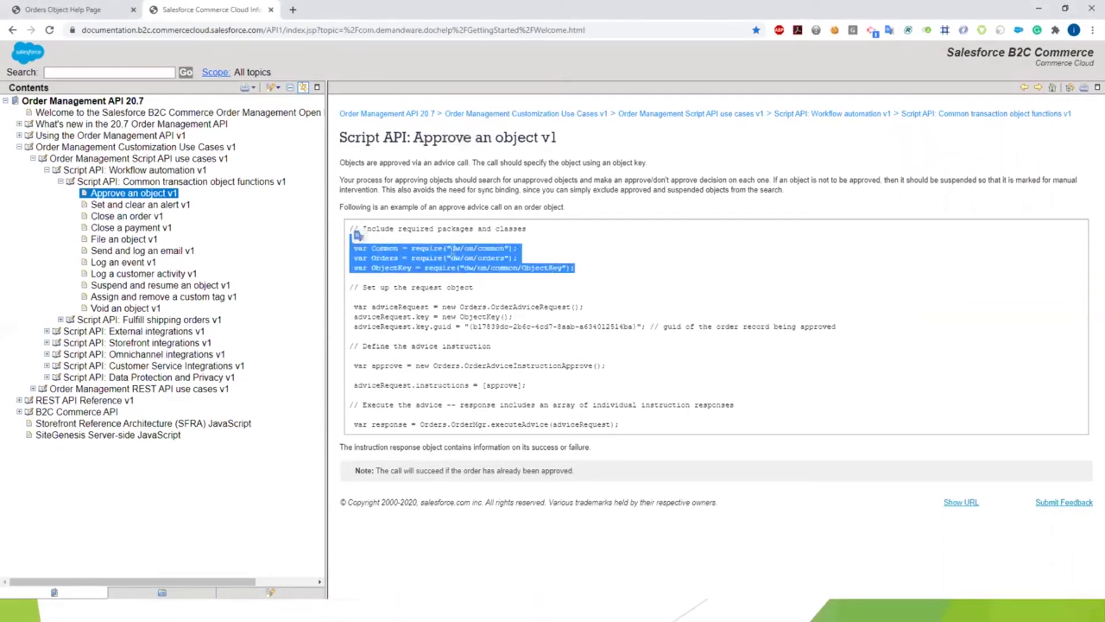
{"action": "left_click", "coordinate": [453, 249]}
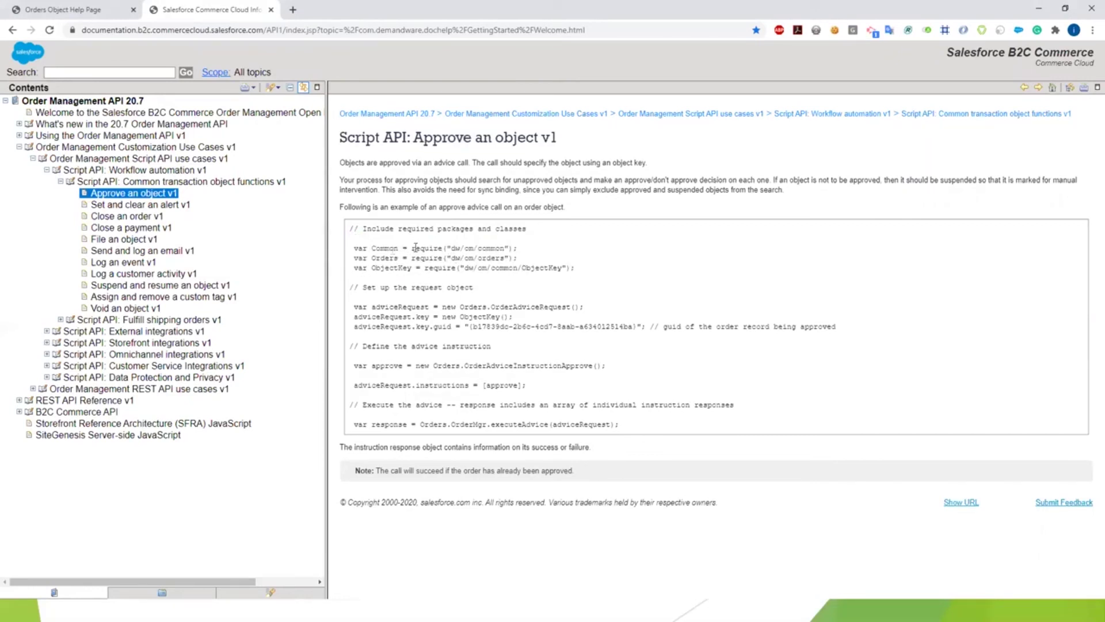
{"action": "left_click_drag", "start_coordinate": [451, 250], "coordinate": [475, 249]}
{"action": "left_click_drag", "start_coordinate": [839, 327], "coordinate": [334, 311]}
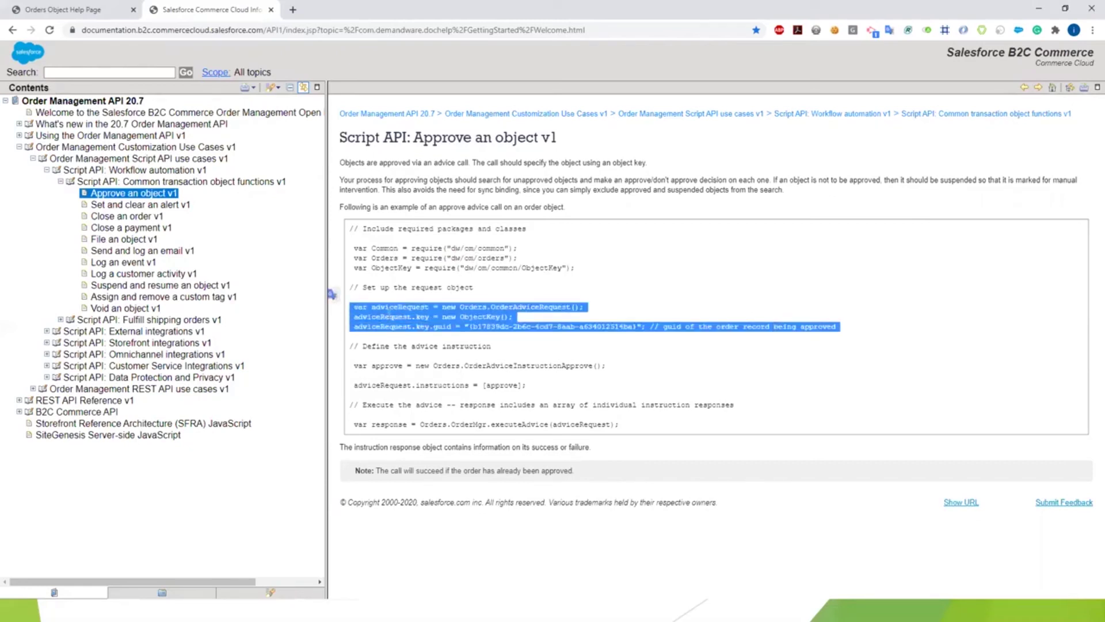
{"action": "left_click", "coordinate": [404, 314]}
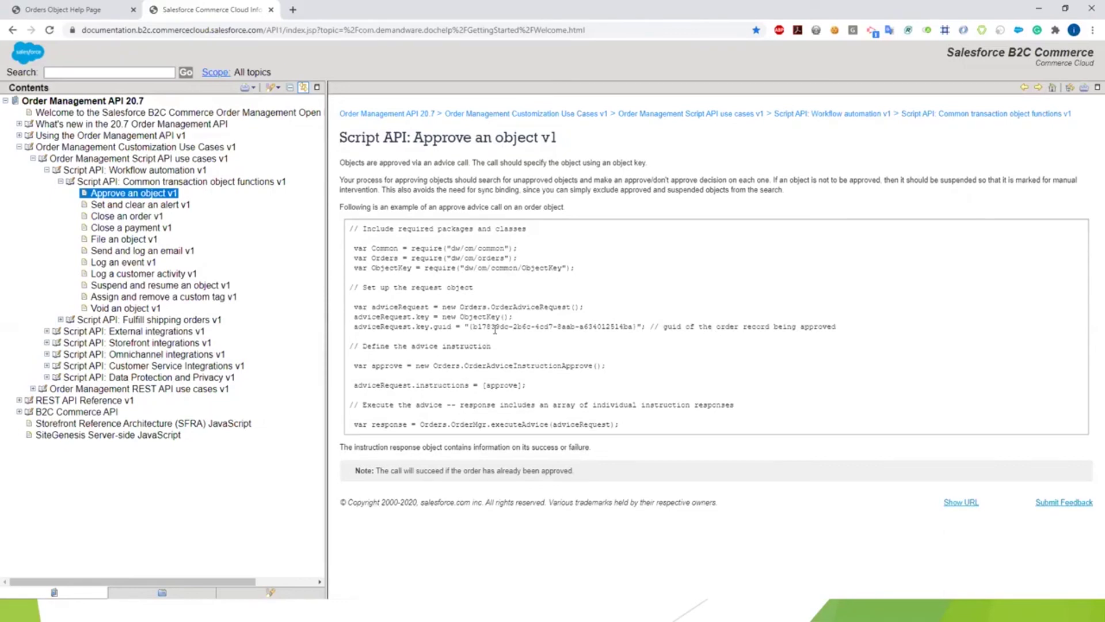
{"action": "double_click", "coordinate": [442, 326]}
{"action": "left_click", "coordinate": [385, 344]}
{"action": "left_click_drag", "start_coordinate": [464, 364], "coordinate": [600, 365]}
{"action": "left_click", "coordinate": [642, 365]}
{"action": "double_click", "coordinate": [387, 366]}
{"action": "left_click", "coordinate": [388, 374]}
{"action": "double_click", "coordinate": [506, 385]}
{"action": "double_click", "coordinate": [382, 385]}
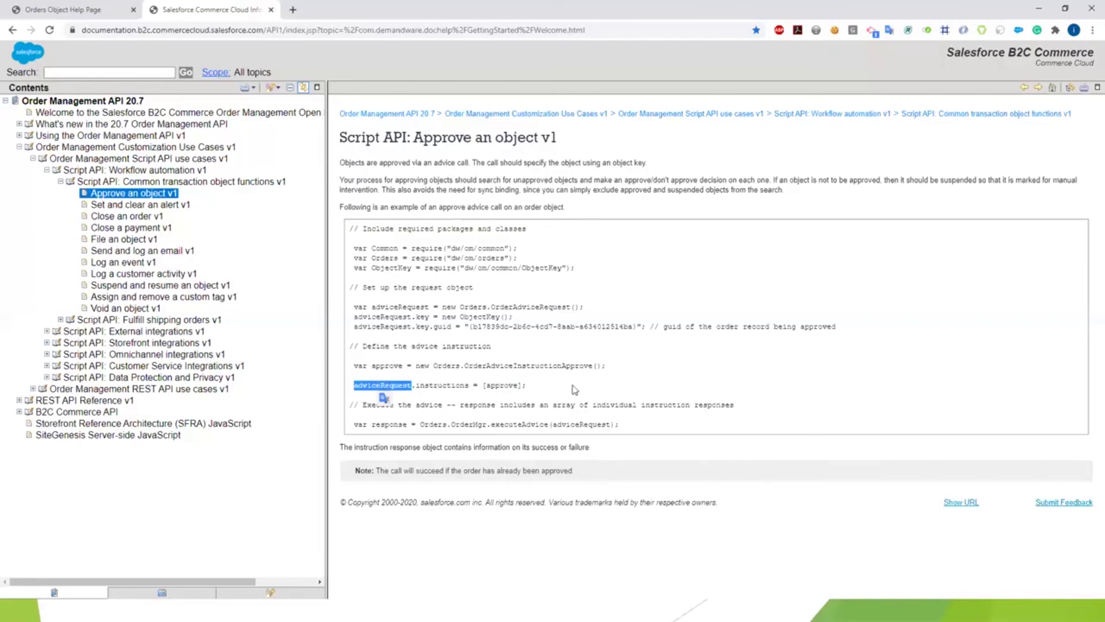
{"action": "left_click_drag", "start_coordinate": [567, 389], "coordinate": [344, 314]}
{"action": "left_click", "coordinate": [639, 402]}
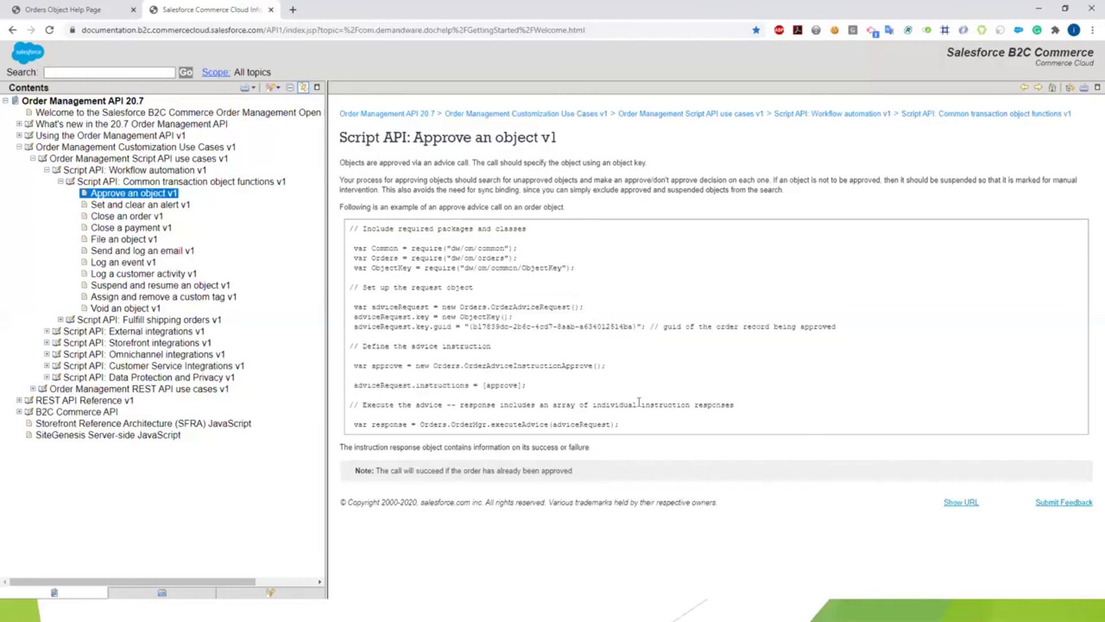
{"action": "double_click", "coordinate": [432, 425]}
{"action": "double_click", "coordinate": [468, 425]}
{"action": "double_click", "coordinate": [541, 425]}
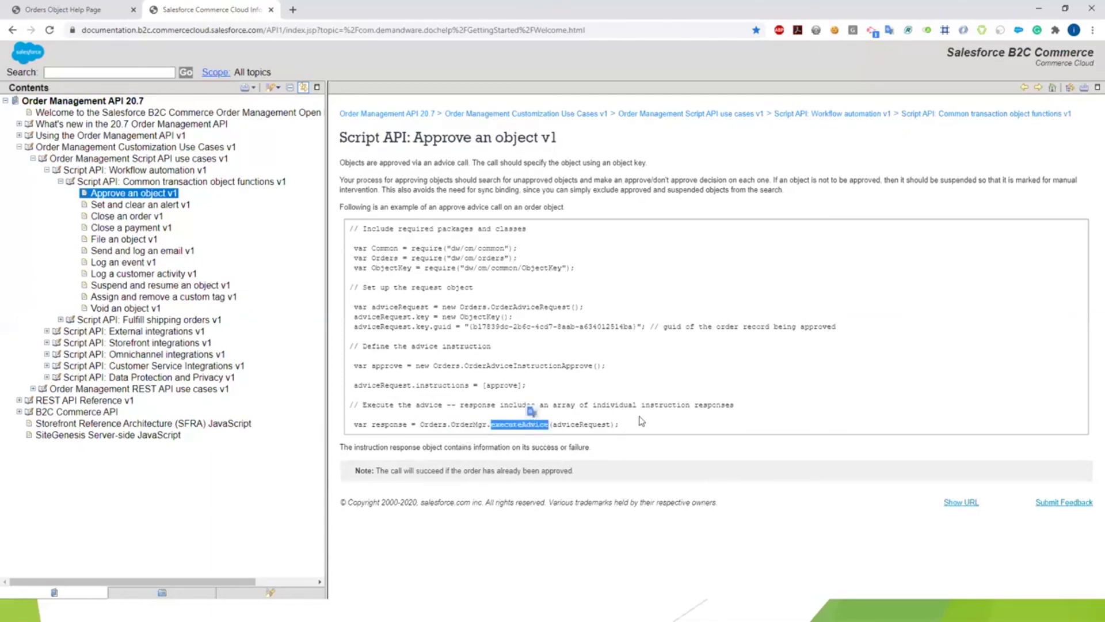
{"action": "left_click", "coordinate": [513, 429]}
{"action": "left_click", "coordinate": [63, 9]}
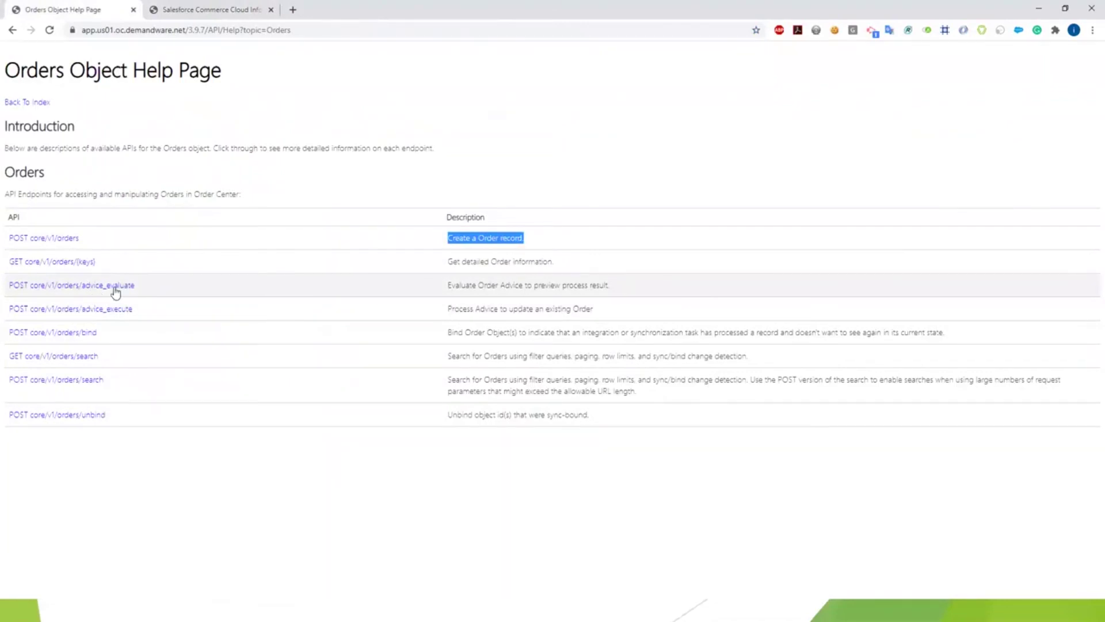
{"action": "left_click", "coordinate": [219, 8]}
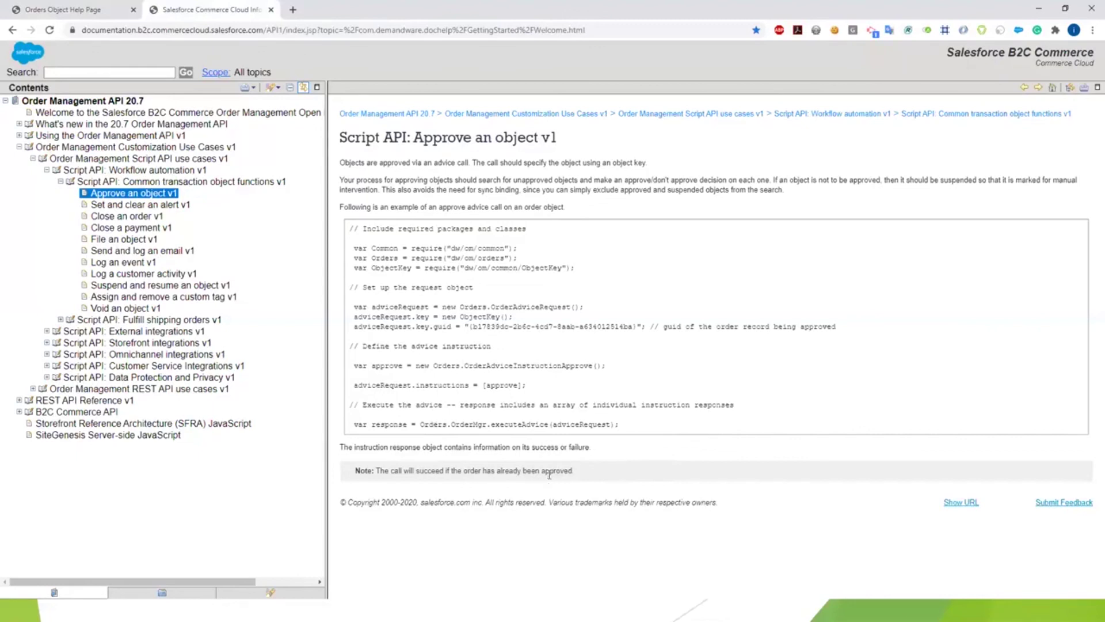
Open 'Log an event v1' and examine its require lines, adviceRequest and logEvent variables
{"action": "left_click", "coordinate": [111, 265]}
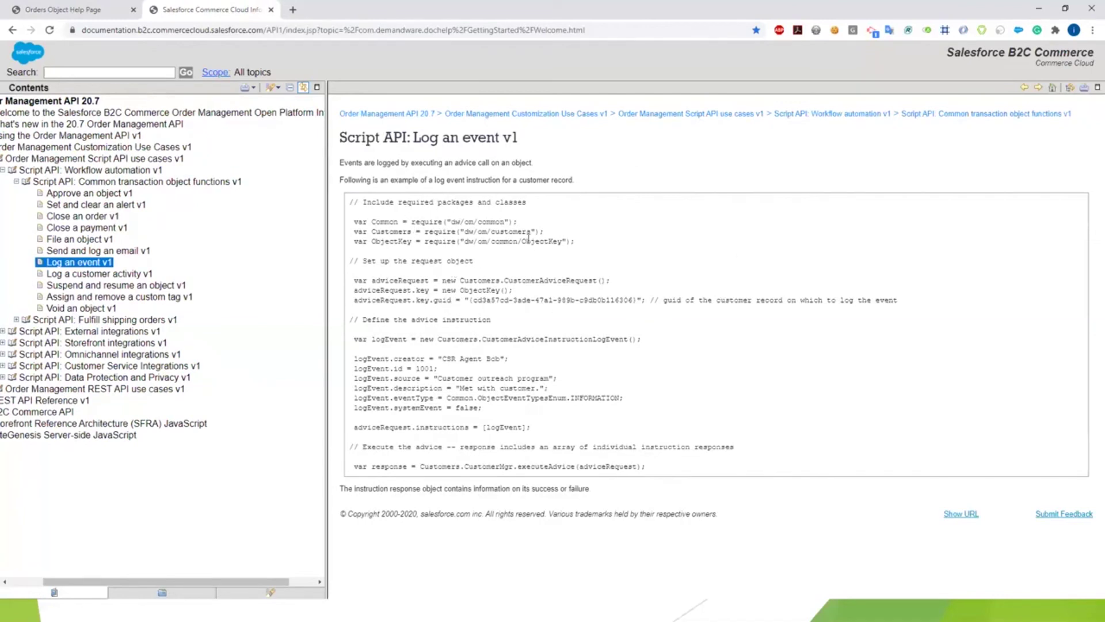
{"action": "left_click_drag", "start_coordinate": [576, 241], "coordinate": [345, 219]}
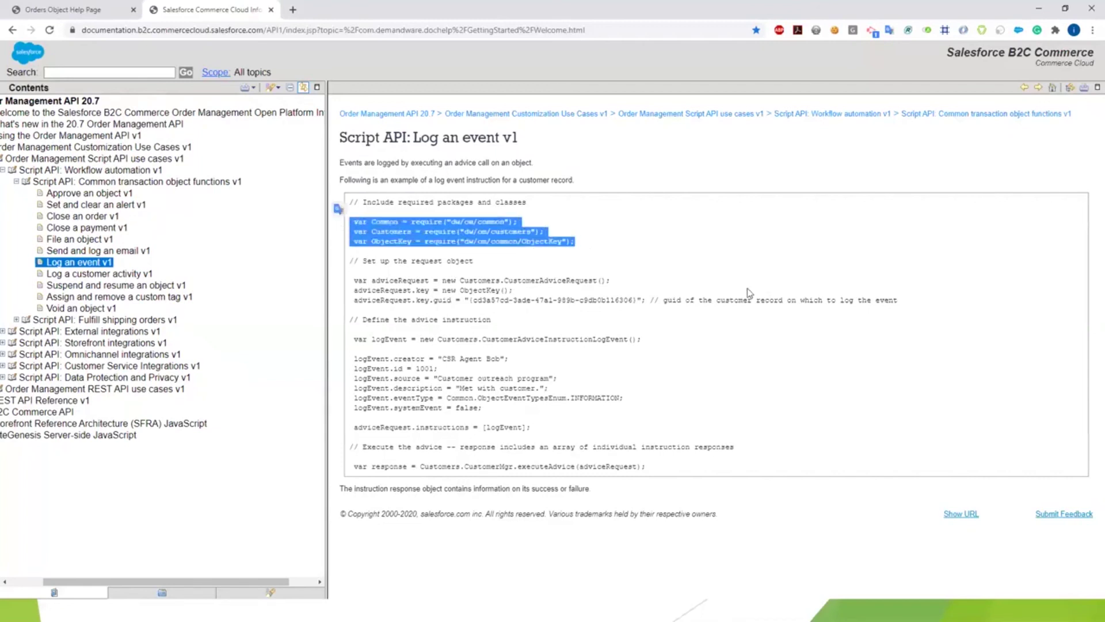
{"action": "left_click", "coordinate": [388, 274]}
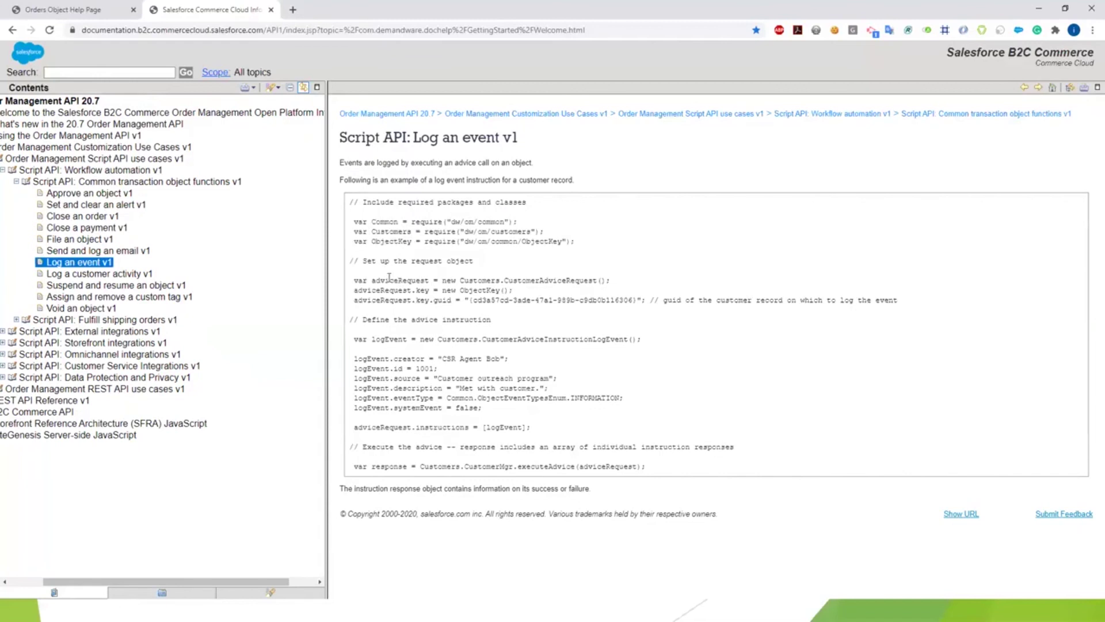
{"action": "double_click", "coordinate": [394, 282]}
{"action": "left_click", "coordinate": [529, 278]}
{"action": "left_click_drag", "start_coordinate": [473, 300], "coordinate": [478, 300]}
{"action": "left_click", "coordinate": [402, 311]}
{"action": "double_click", "coordinate": [460, 315]}
{"action": "double_click", "coordinate": [396, 338]}
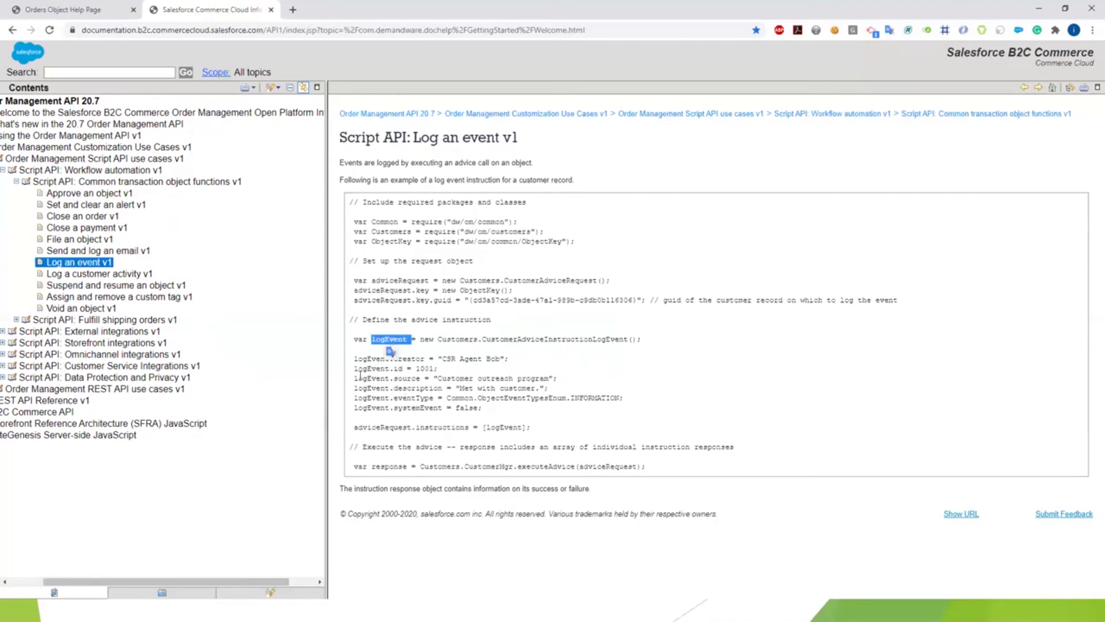
{"action": "left_click", "coordinate": [396, 389]}
{"action": "double_click", "coordinate": [399, 368]}
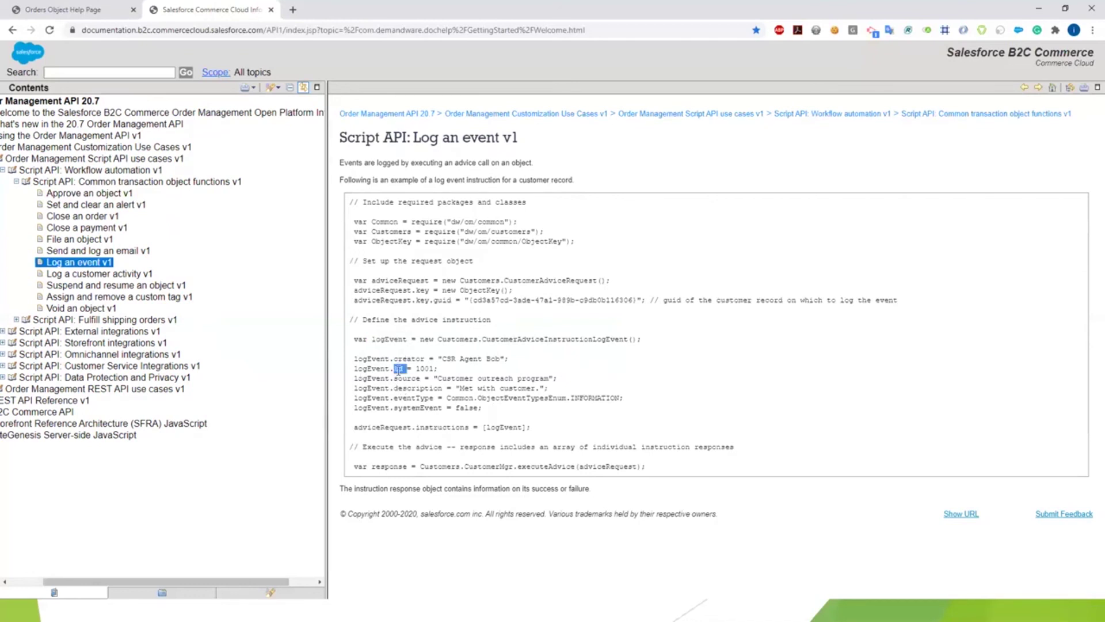
{"action": "left_click_drag", "start_coordinate": [398, 369], "coordinate": [534, 396]}
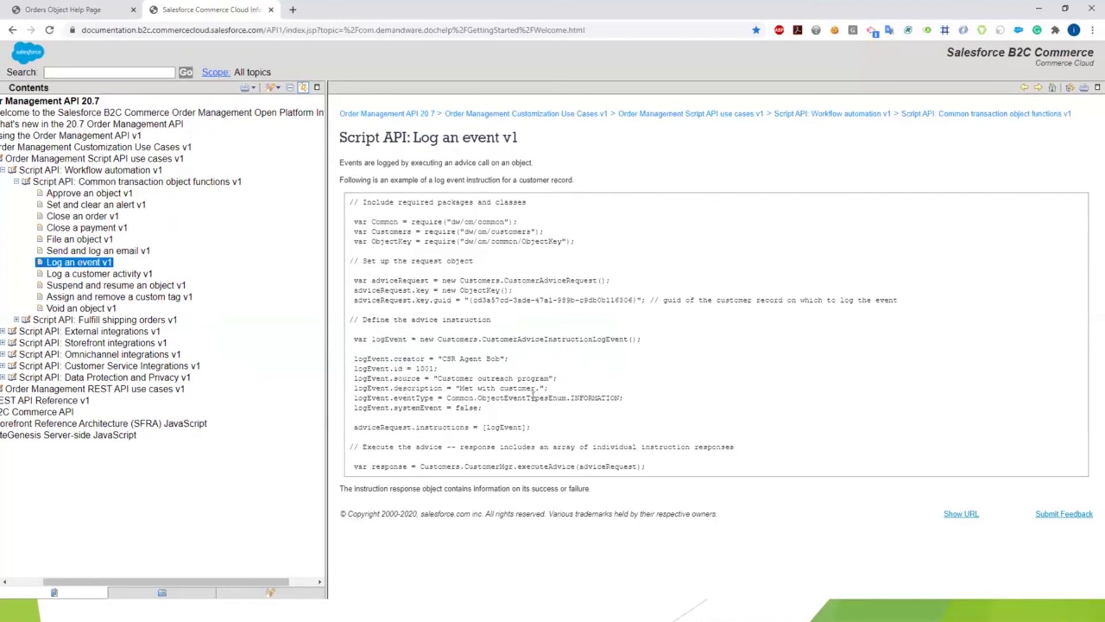
{"action": "double_click", "coordinate": [402, 378]}
{"action": "left_click_drag", "start_coordinate": [401, 378], "coordinate": [634, 403]}
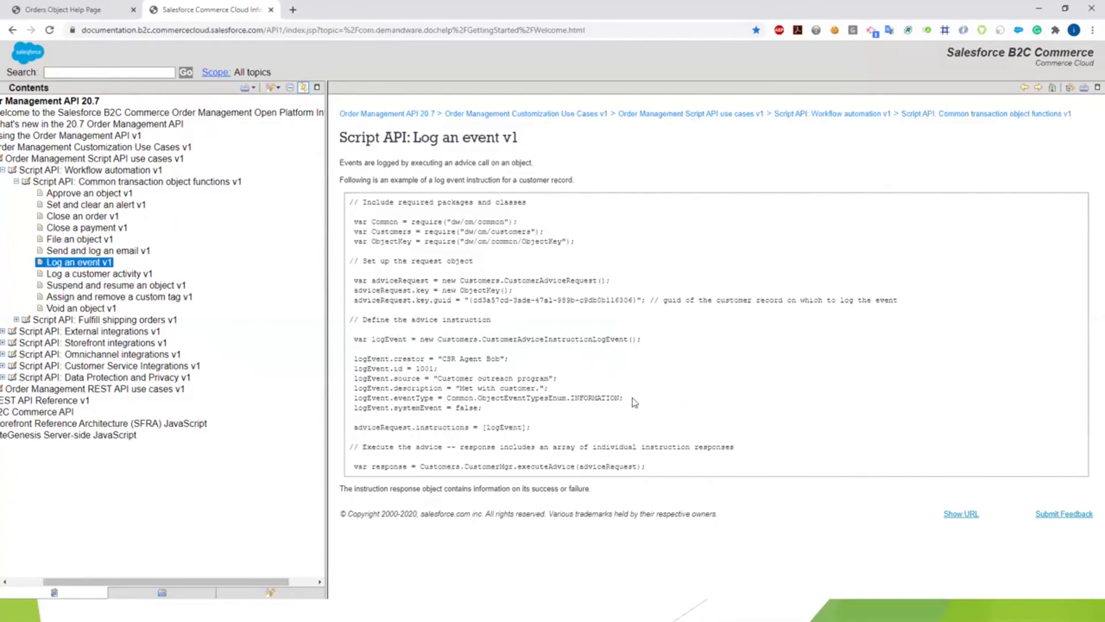
{"action": "double_click", "coordinate": [426, 388]}
{"action": "double_click", "coordinate": [418, 408]}
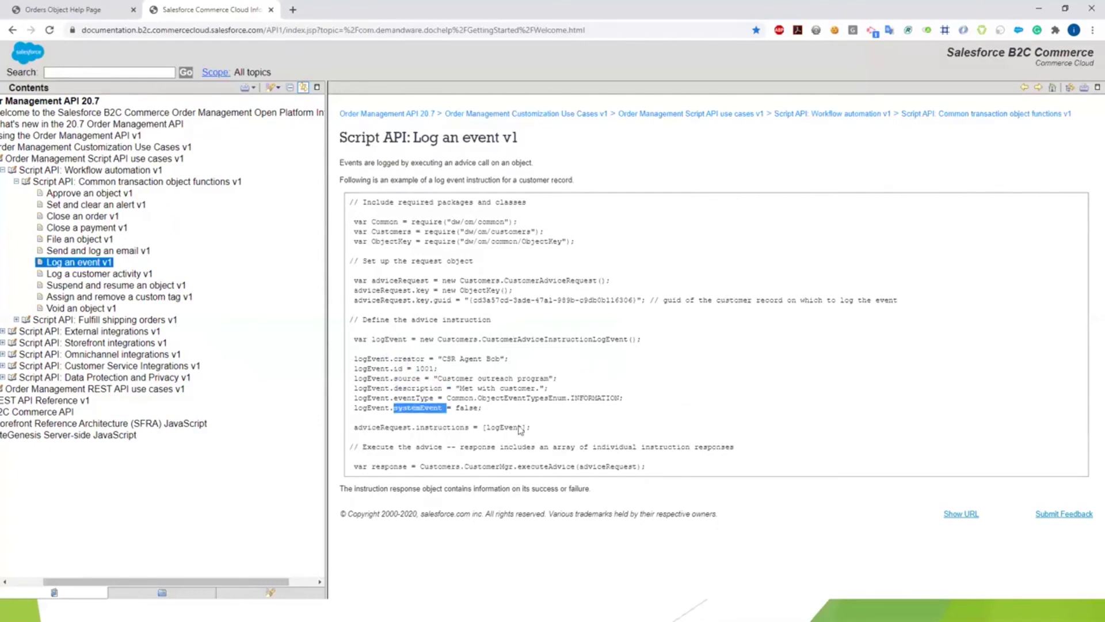
{"action": "double_click", "coordinate": [609, 397]}
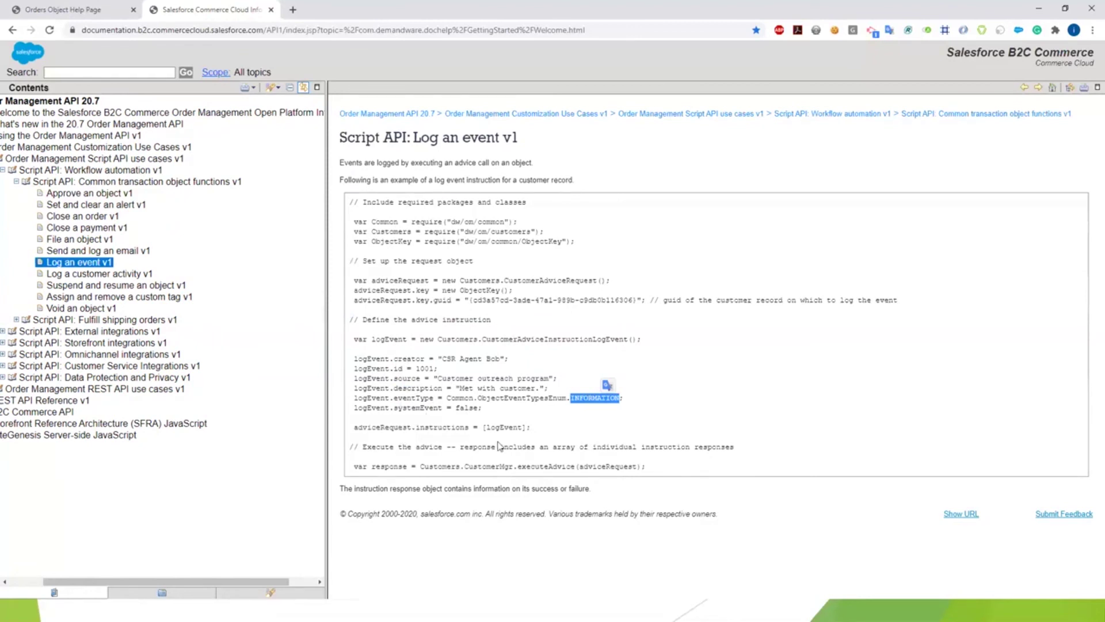
{"action": "left_click_drag", "start_coordinate": [351, 317], "coordinate": [788, 478]}
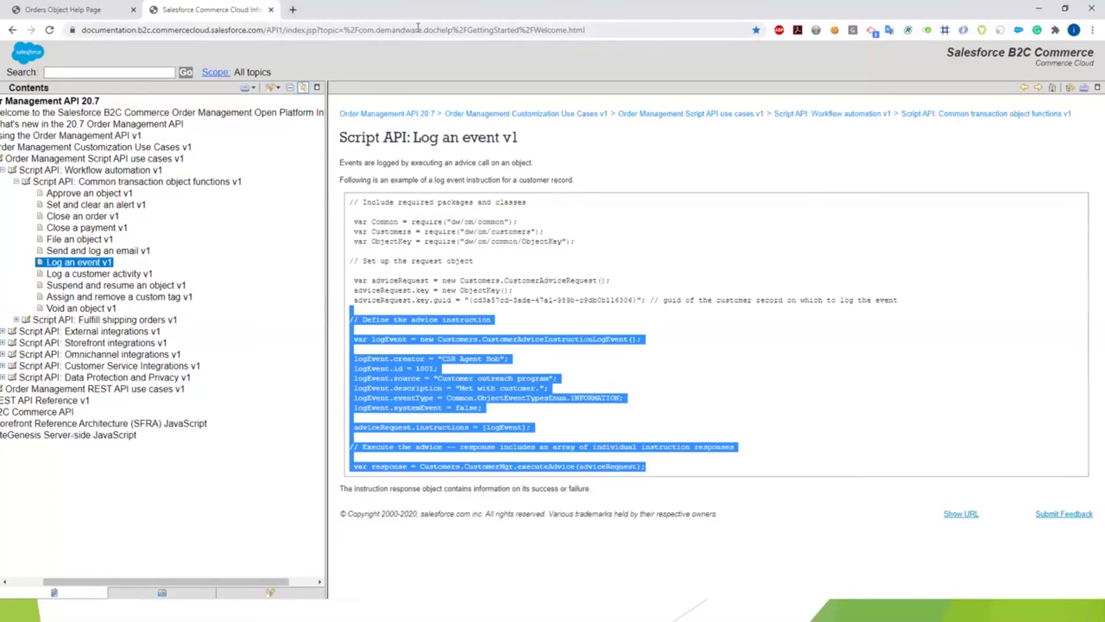
{"action": "left_click_drag", "start_coordinate": [210, 582], "coordinate": [130, 585]}
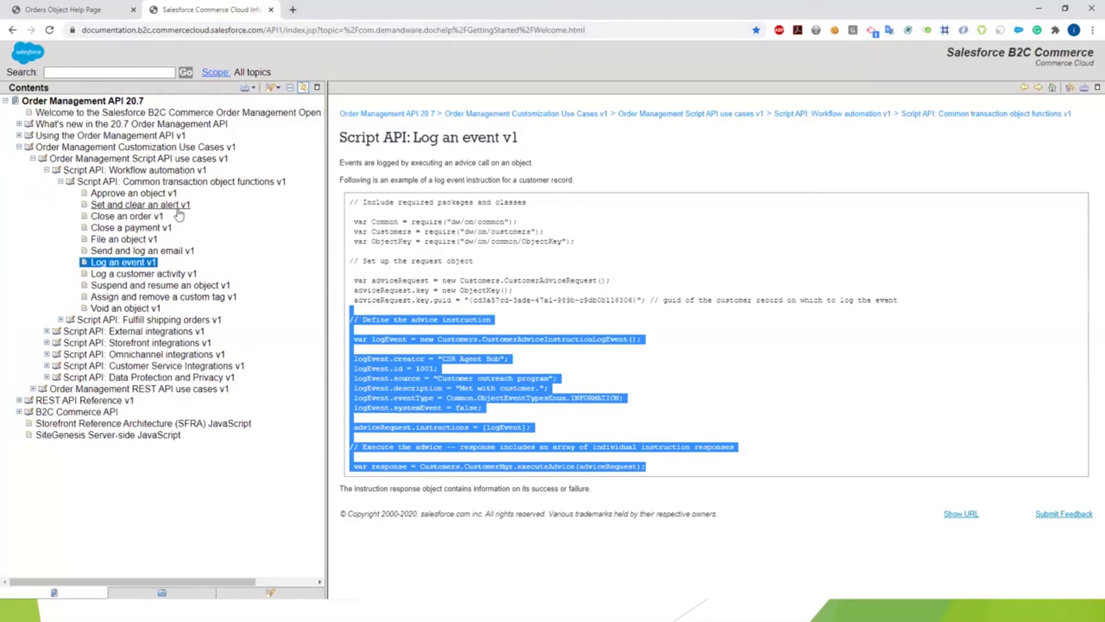